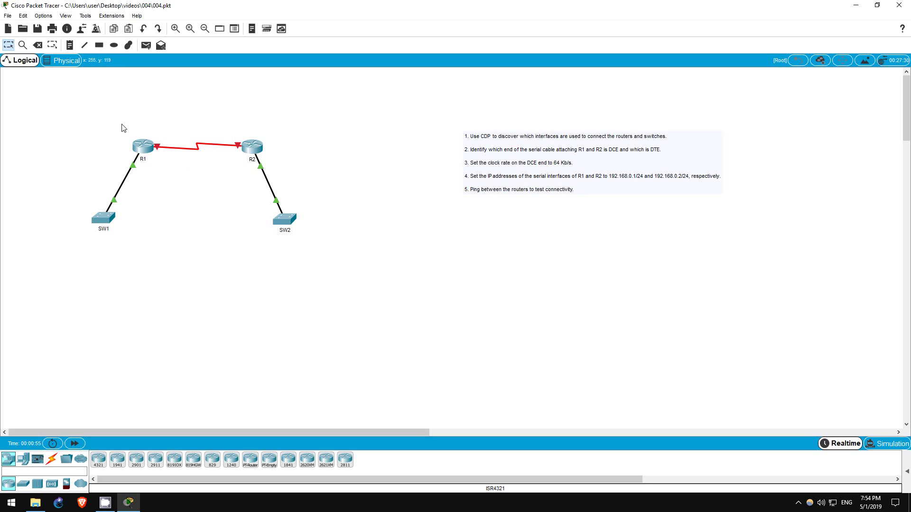
# Select R2, SW1 and SW2 on the canvas in turn, then clear the selection
pyautogui.moveTo(229, 120); pyautogui.dragTo(300, 164)
pyautogui.moveTo(72, 203); pyautogui.dragTo(135, 235)
pyautogui.moveTo(264, 207); pyautogui.dragTo(344, 251)
pyautogui.click(192, 243)
# Toggle the always-show port labels preference on and back off, then close Preferences
pyautogui.click(43, 16)
pyautogui.click(51, 28)
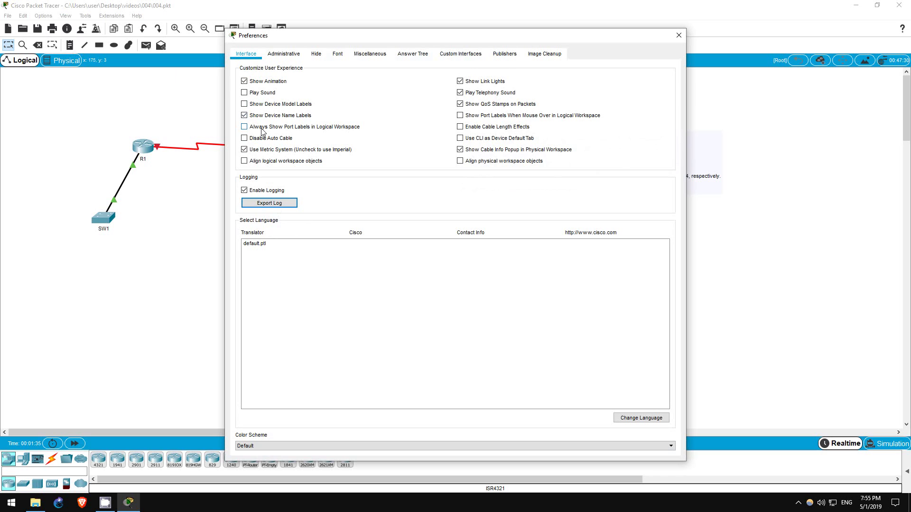
pyautogui.click(261, 128)
pyautogui.click(261, 128)
pyautogui.click(683, 35)
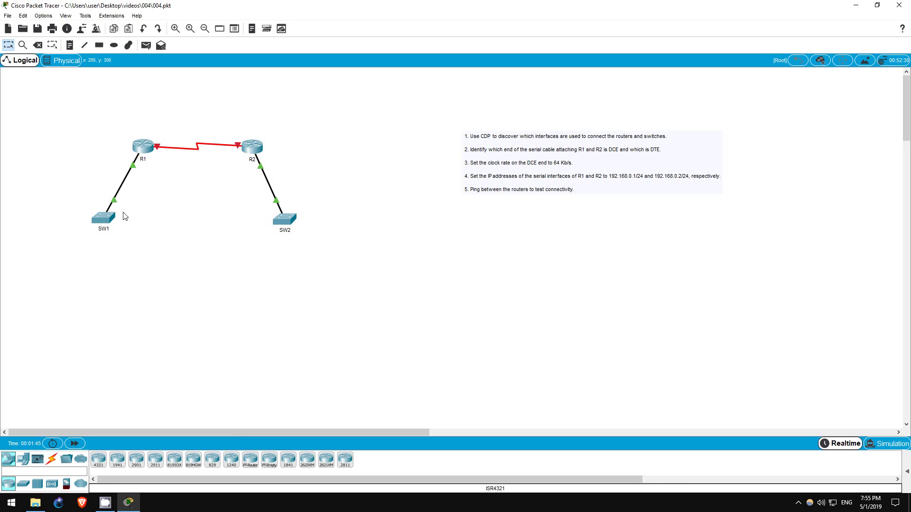
# Open and widen the SW1, R1, R2 and SW2 device windows to inspect each device
pyautogui.click(104, 218)
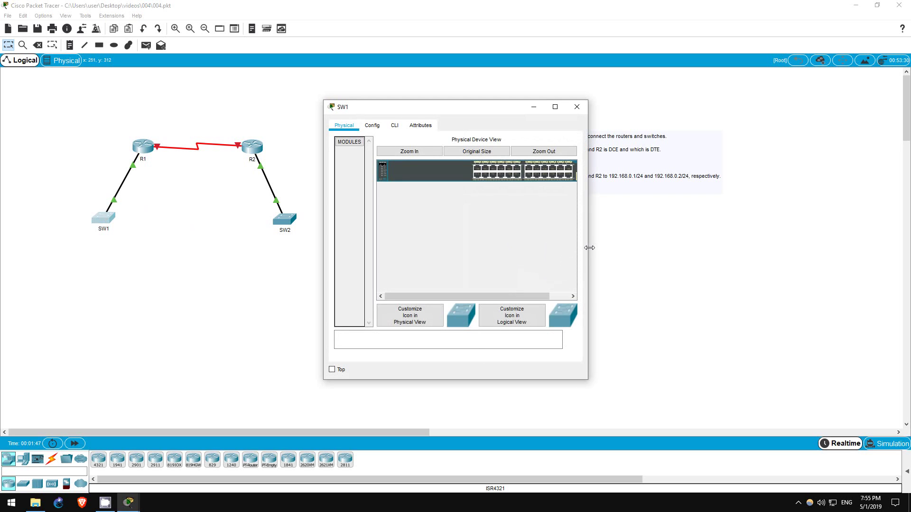
pyautogui.moveTo(588, 248); pyautogui.dragTo(634, 249)
pyautogui.click(149, 158)
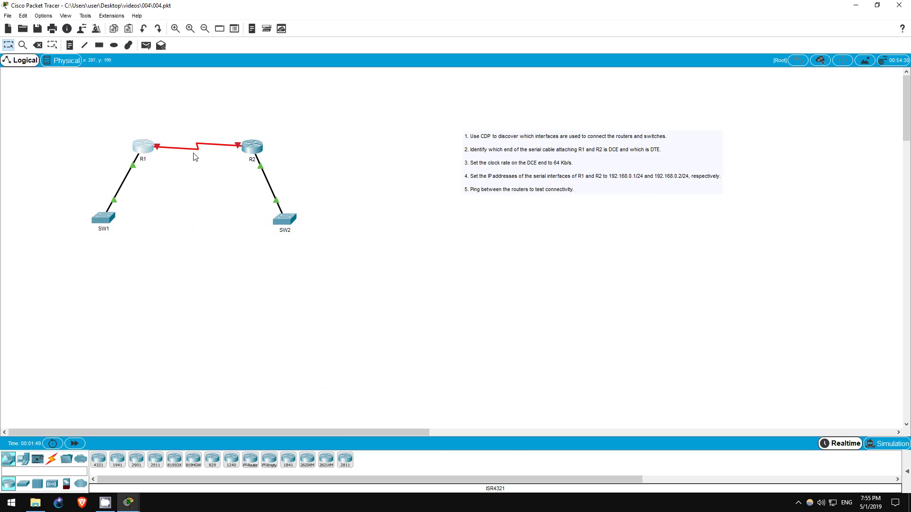
pyautogui.moveTo(587, 232); pyautogui.dragTo(643, 237)
pyautogui.click(253, 148)
pyautogui.click(632, 106)
pyautogui.moveTo(590, 228); pyautogui.dragTo(638, 228)
# On SW1's CLI, enter enable mode and run show cdp neighbors, finding R1 on Fas 0/1
pyautogui.click(102, 218)
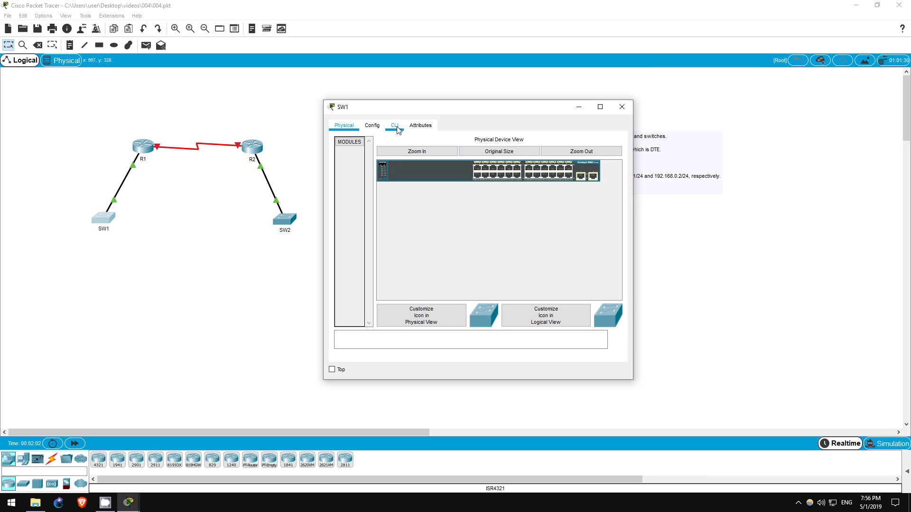
pyautogui.click(397, 127)
pyautogui.press('Return')
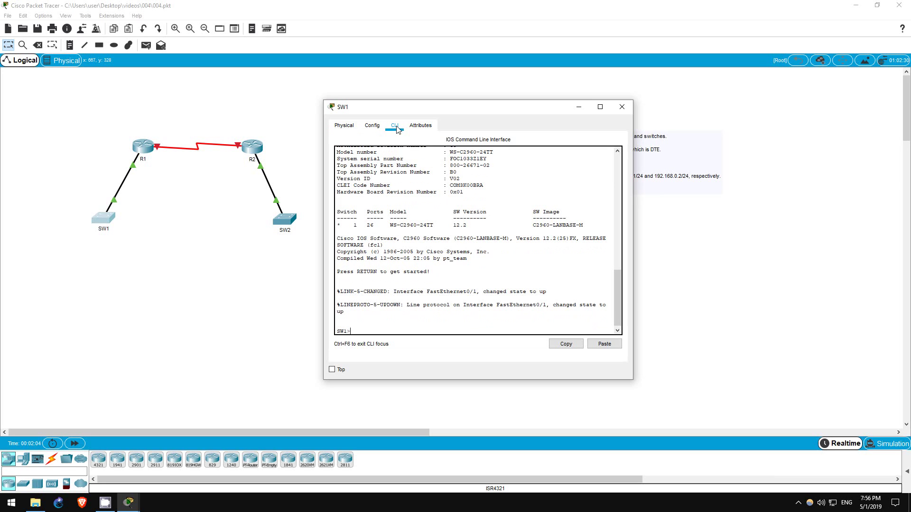
pyautogui.write('en')
pyautogui.press('Return')
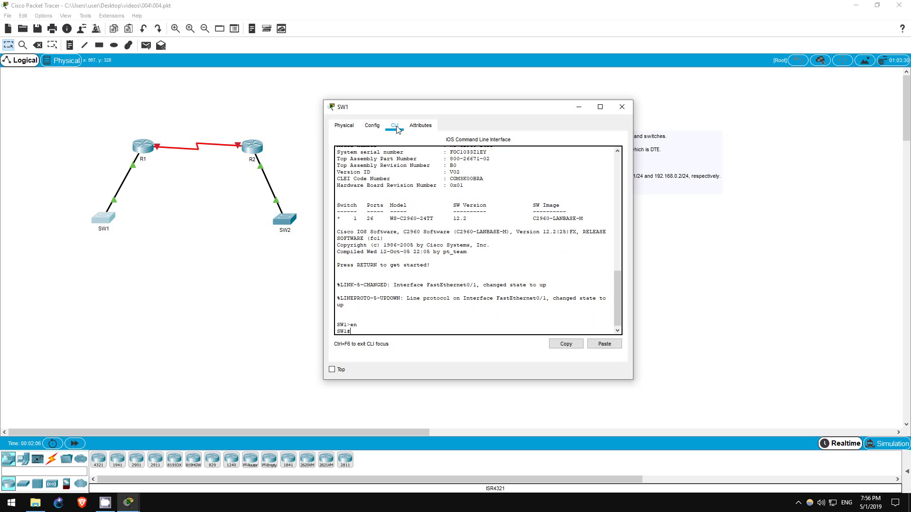
pyautogui.write('show cdp nei')
pyautogui.press('Tab')
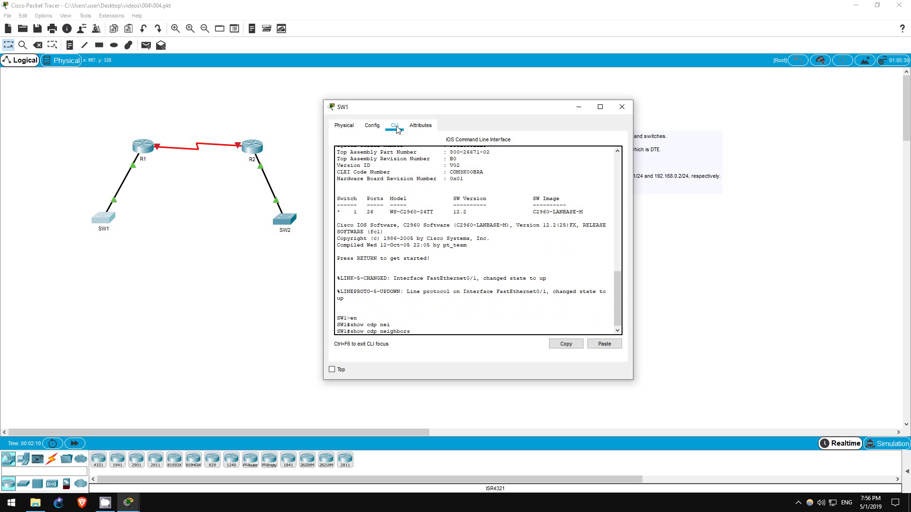
pyautogui.press('Return')
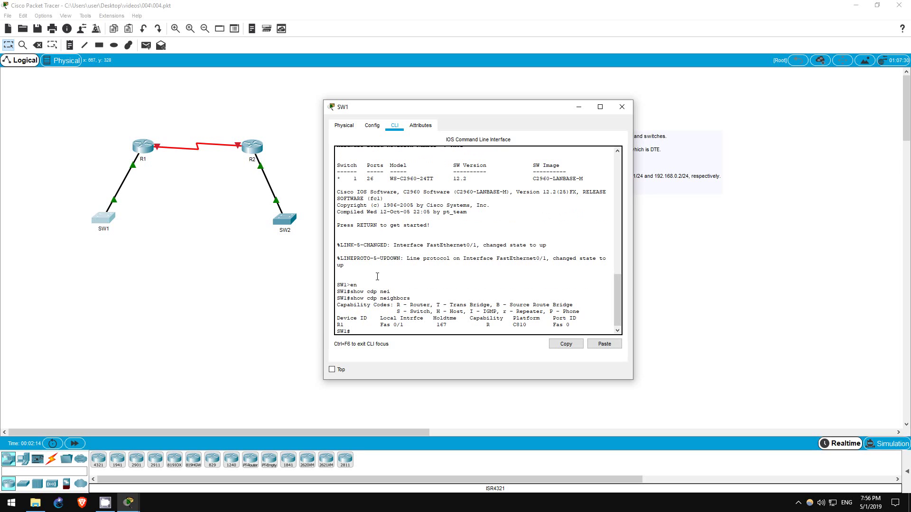
pyautogui.moveTo(337, 325); pyautogui.dragTo(409, 325)
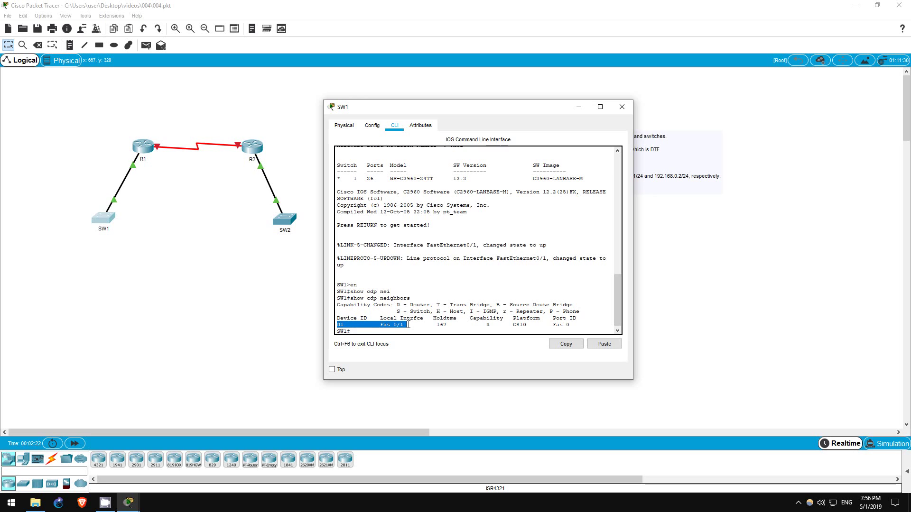
# On R1's CLI, enter enable mode and run sh cdp neighbors, finding SW1 on Fas 0
pyautogui.click(408, 325)
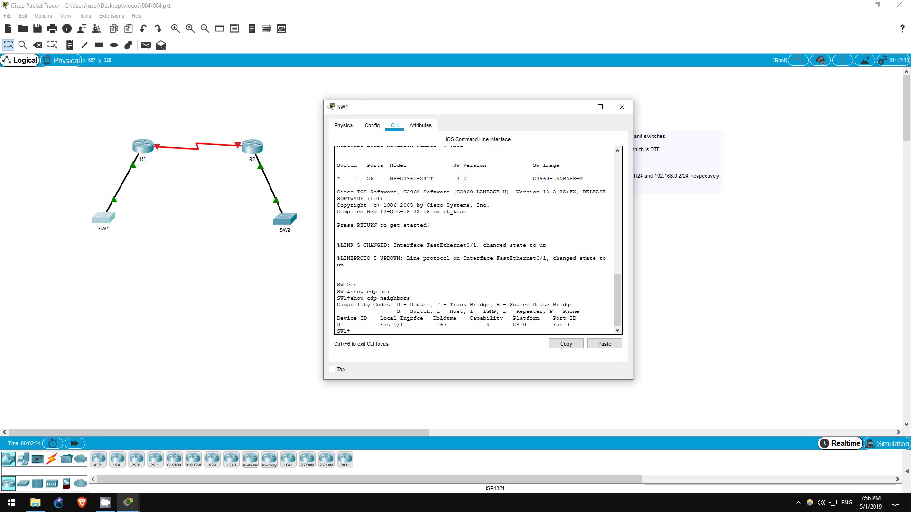
pyautogui.click(144, 148)
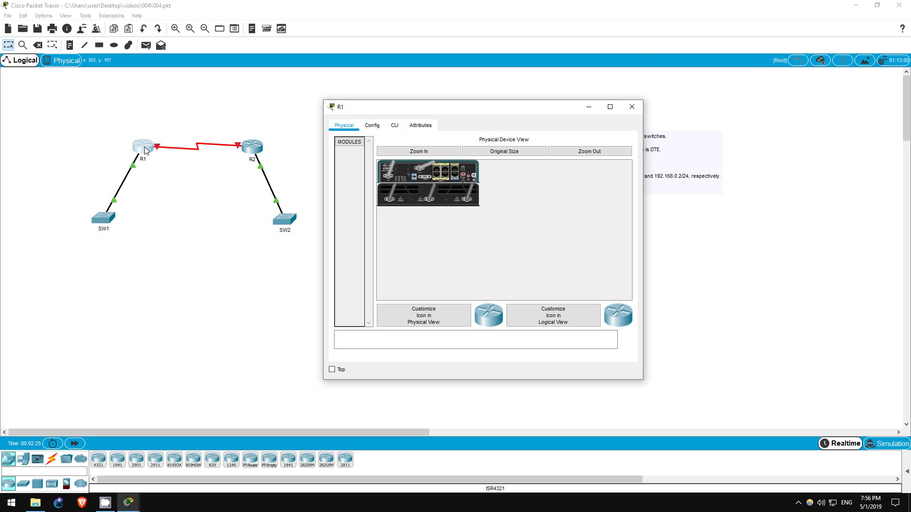
pyautogui.click(395, 125)
pyautogui.press('Return')
pyautogui.write('en')
pyautogui.press('Return')
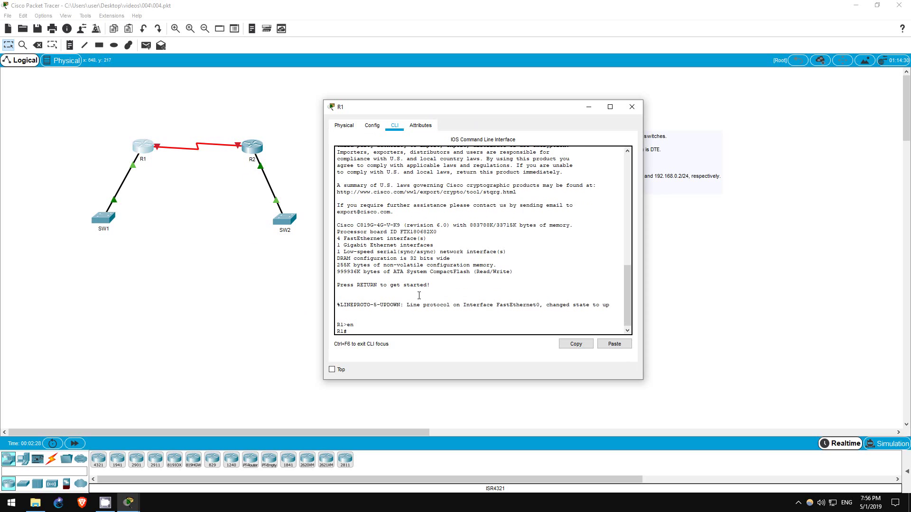
pyautogui.write('sh cdp neigh')
pyautogui.press('Tab')
pyautogui.press('Return')
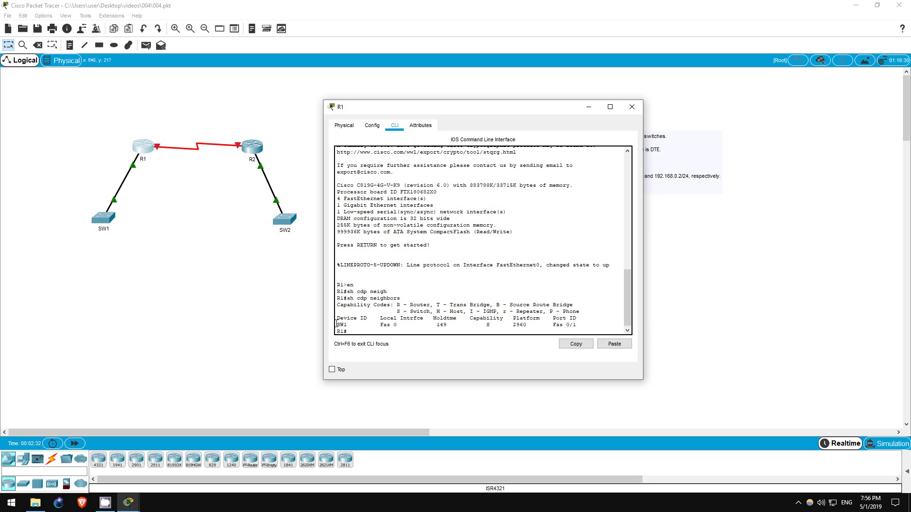
pyautogui.moveTo(338, 324); pyautogui.dragTo(407, 323)
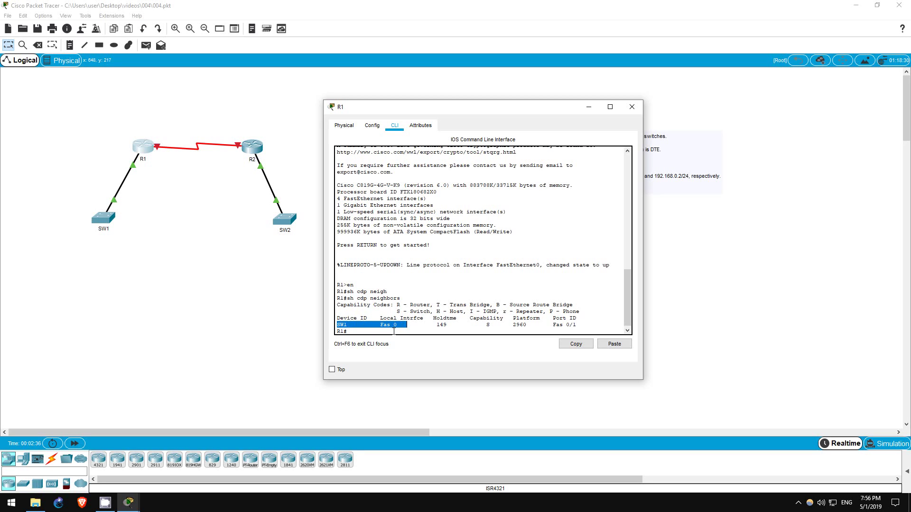
# Close R1's device window and select both routers with the serial link between them
pyautogui.click(387, 333)
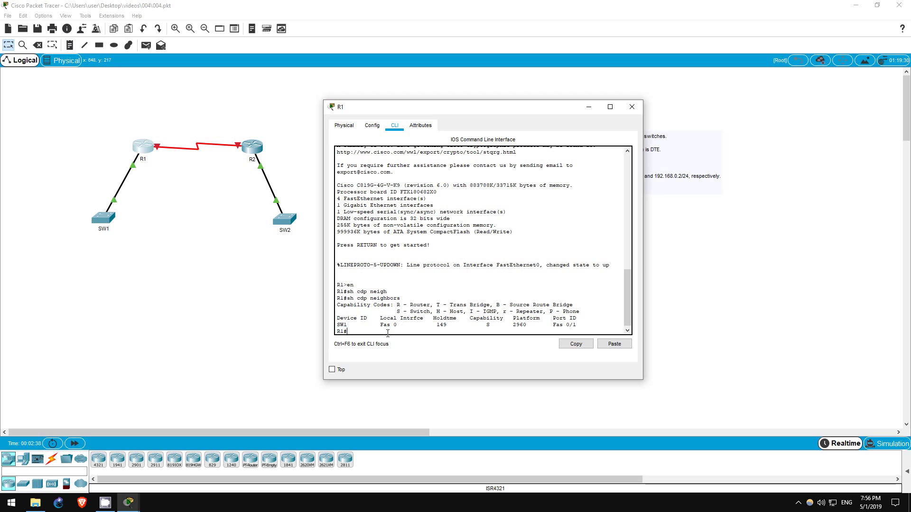
pyautogui.click(152, 127)
pyautogui.moveTo(153, 127); pyautogui.dragTo(242, 170)
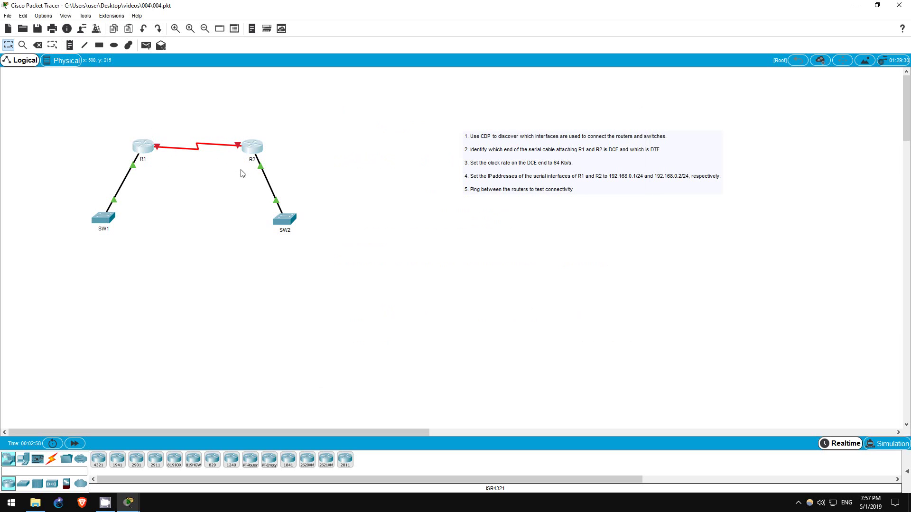
# Run show ip interface brief on R1 and check the Serial0 row's status
pyautogui.click(143, 147)
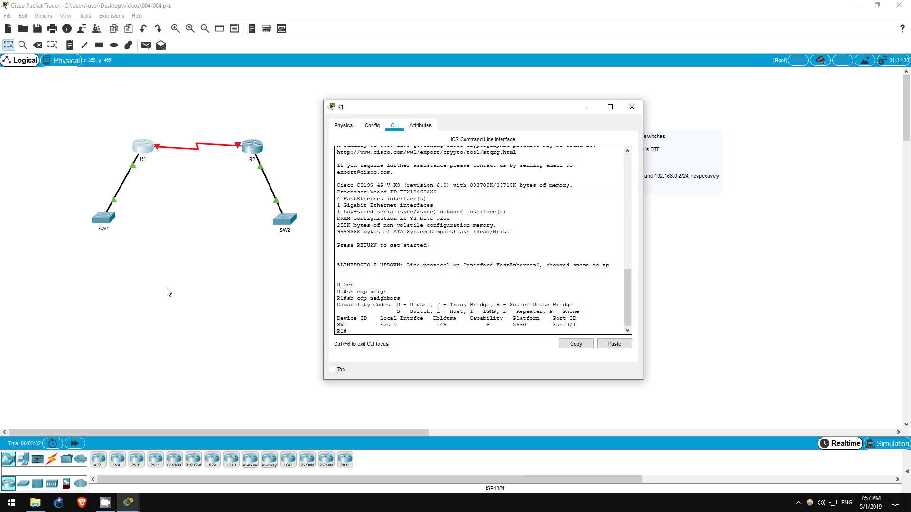
pyautogui.write('sh ip int')
pyautogui.press('Tab')
pyautogui.write('br')
pyautogui.press('Tab')
pyautogui.press('Return')
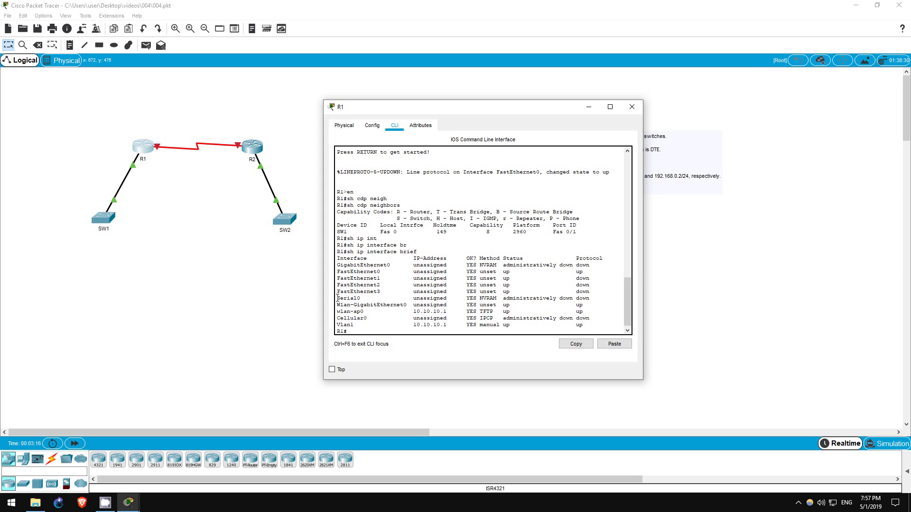
pyautogui.moveTo(338, 298); pyautogui.dragTo(570, 301)
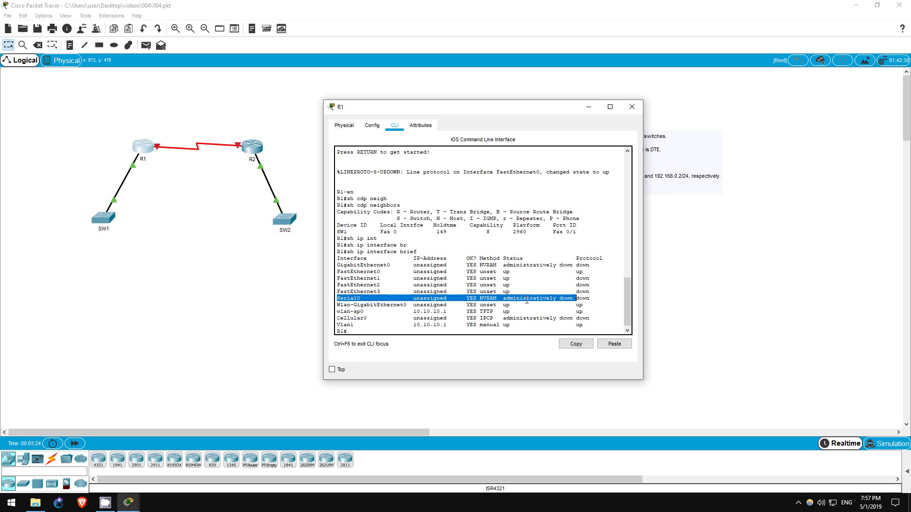
pyautogui.click(389, 332)
# Page through R1's running-config and note the shutdown line under Serial0
pyautogui.write('sh run')
pyautogui.press('Return')
pyautogui.press('space')
pyautogui.press('space')
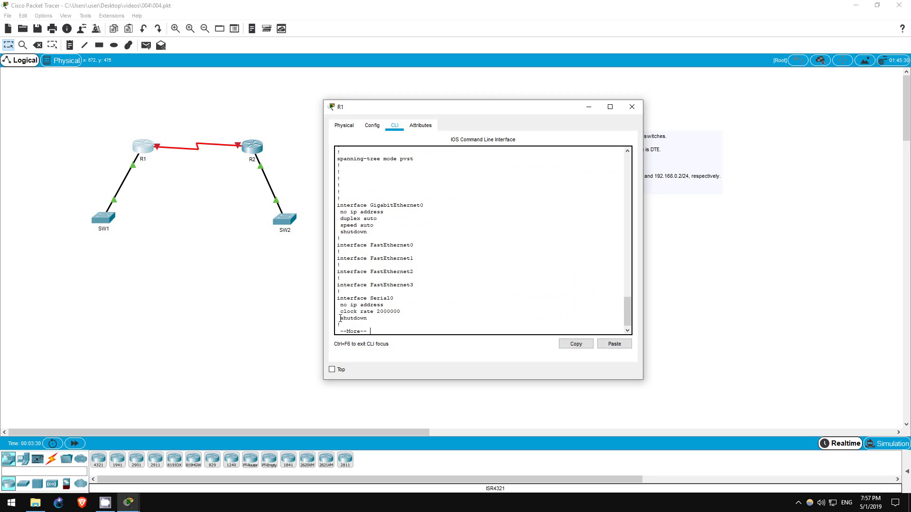
pyautogui.moveTo(341, 318); pyautogui.dragTo(367, 319)
pyautogui.click(374, 333)
# Enable R1's Serial0 with conf t, int serial 0 and no shut
pyautogui.write('q')
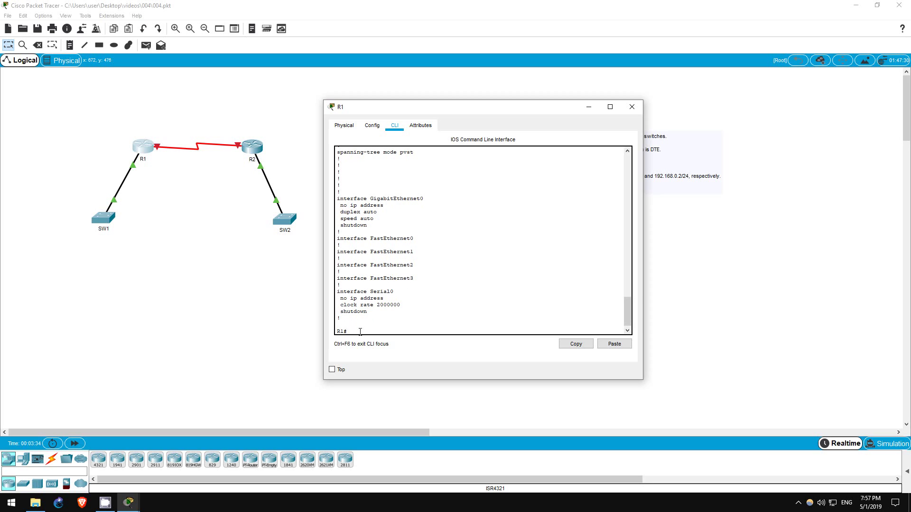
pyautogui.write('conf t')
pyautogui.press('Return')
pyautogui.write('int s')
pyautogui.press('Tab')
pyautogui.write('0')
pyautogui.press('Return')
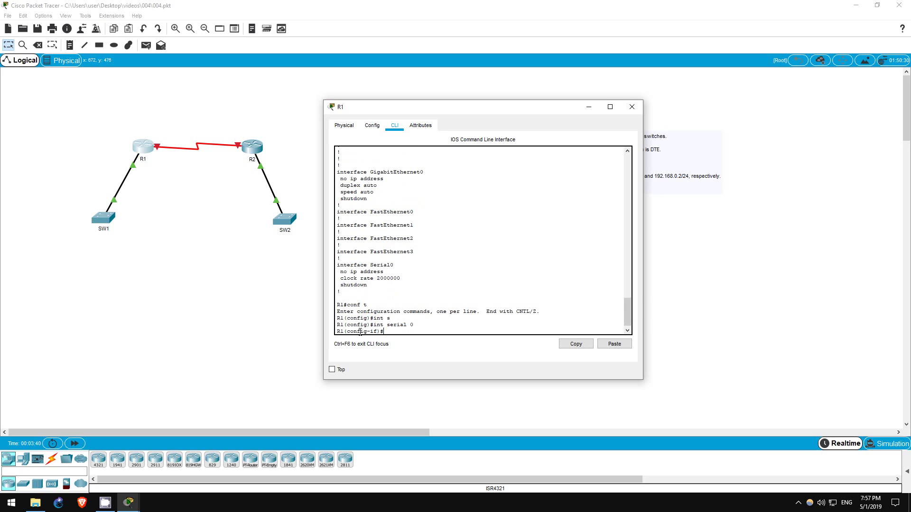
pyautogui.write('no shut')
pyautogui.press('Return')
# On R2's CLI, enter enable mode and run sh ip int br to check Serial0
pyautogui.click(259, 146)
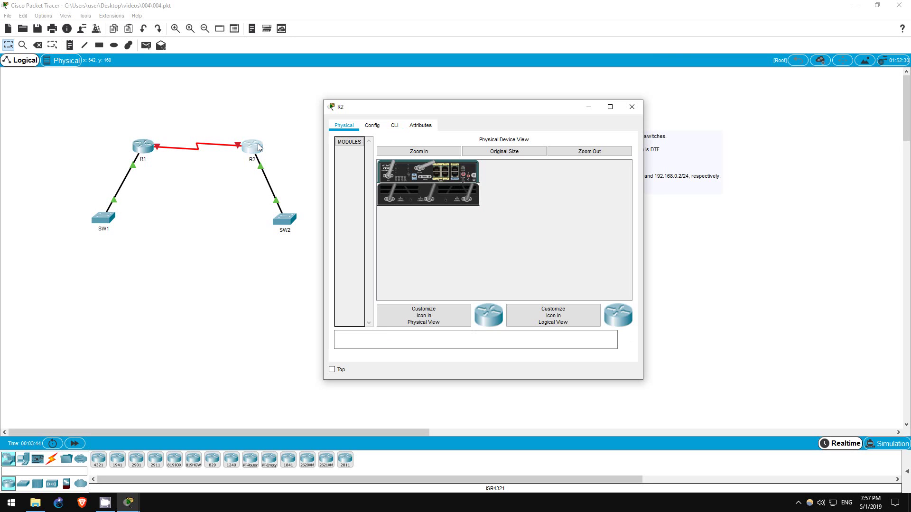
pyautogui.click(394, 126)
pyautogui.press('Return')
pyautogui.write('en')
pyautogui.press('Return')
pyautogui.write('sh ip int br')
pyautogui.press('Return')
pyautogui.moveTo(340, 298); pyautogui.dragTo(555, 306)
pyautogui.click(555, 306)
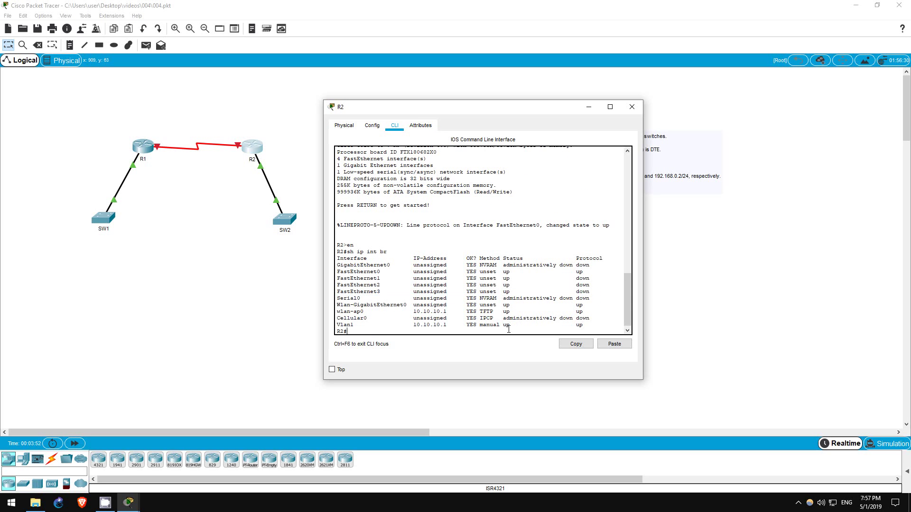
# Enable R2's Serial0 with conf t, int s0 and no shut
pyautogui.write('conf t')
pyautogui.press('Return')
pyautogui.write('int s0')
pyautogui.press('Return')
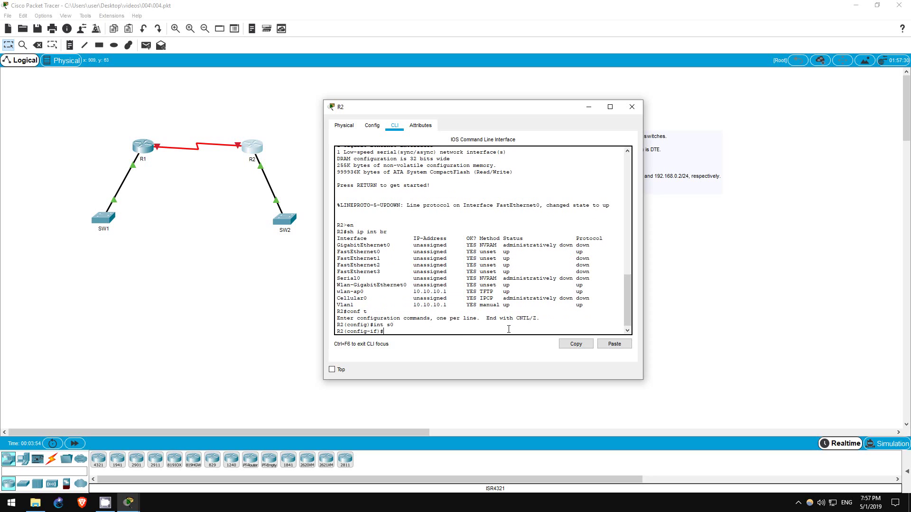
pyautogui.write('no shut')
pyautogui.press('Return')
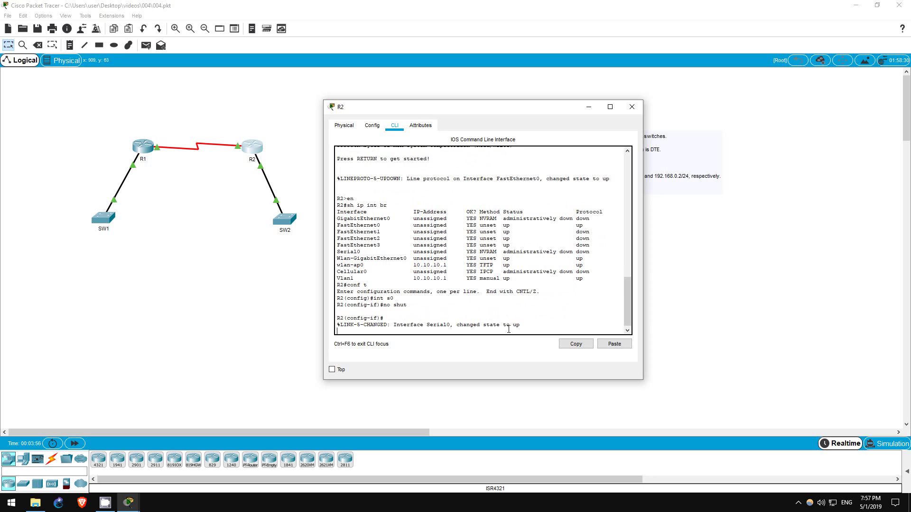
pyautogui.press('Return')
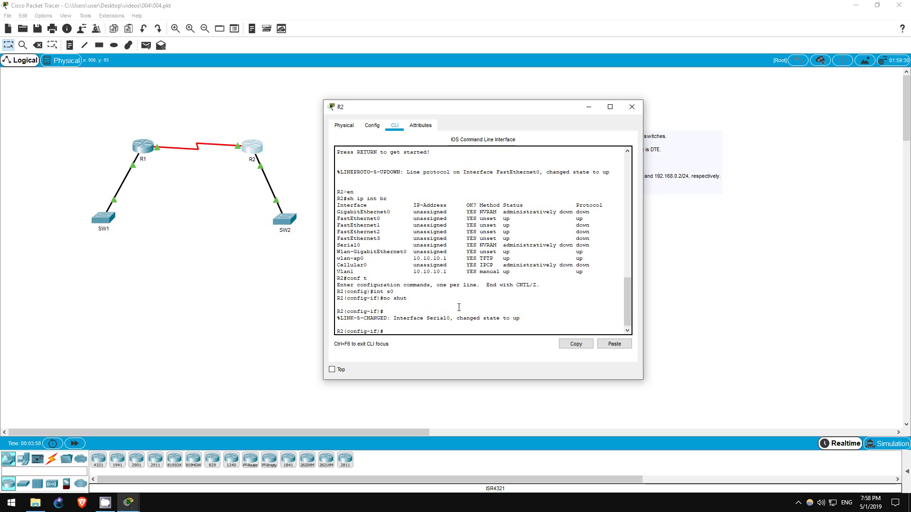
# On R1, exit config mode and run sh cdp neigh, finding R2 on Ser 0
pyautogui.click(144, 146)
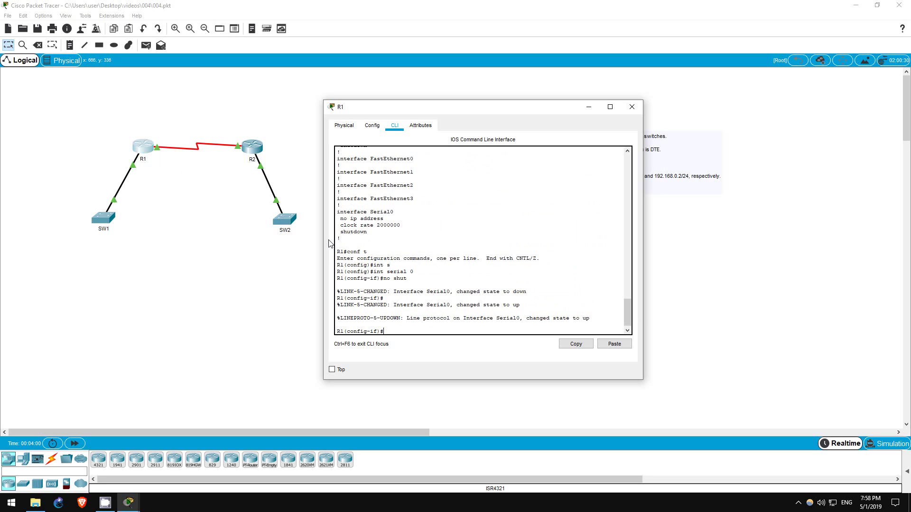
pyautogui.write('end')
pyautogui.press('Return')
pyautogui.write('sh cdp neigh')
pyautogui.press('Return')
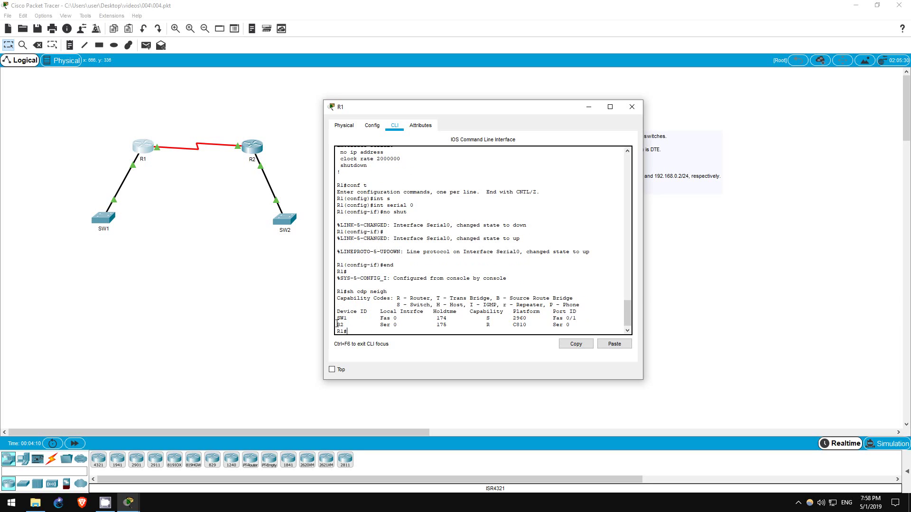
pyautogui.moveTo(336, 324); pyautogui.dragTo(402, 328)
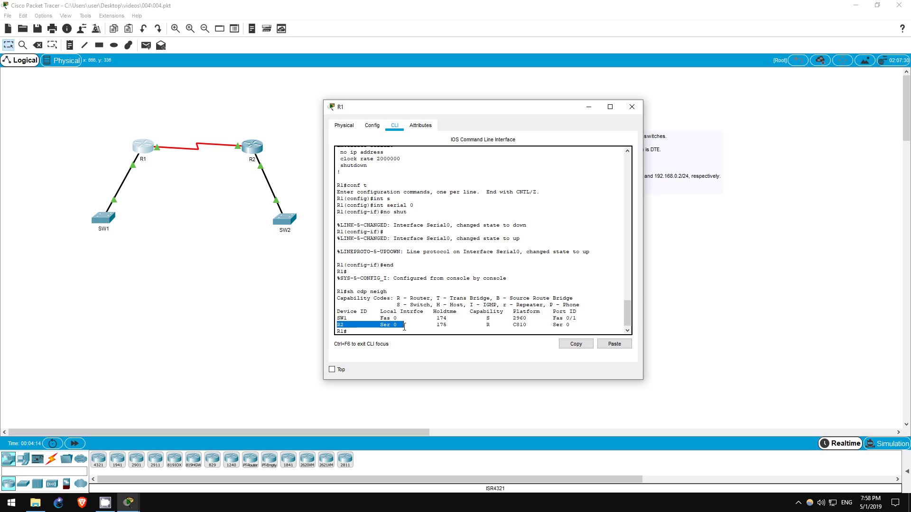
# On R2, exit config mode and run sh cdp neigh, finding R1 on Ser 0
pyautogui.click(261, 152)
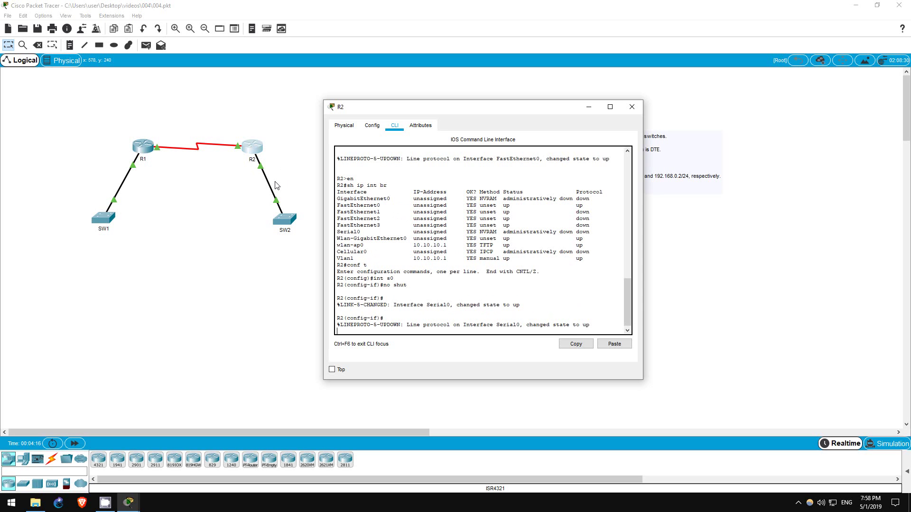
pyautogui.press('Return')
pyautogui.write('end')
pyautogui.press('Return')
pyautogui.write('sh cdp neigh')
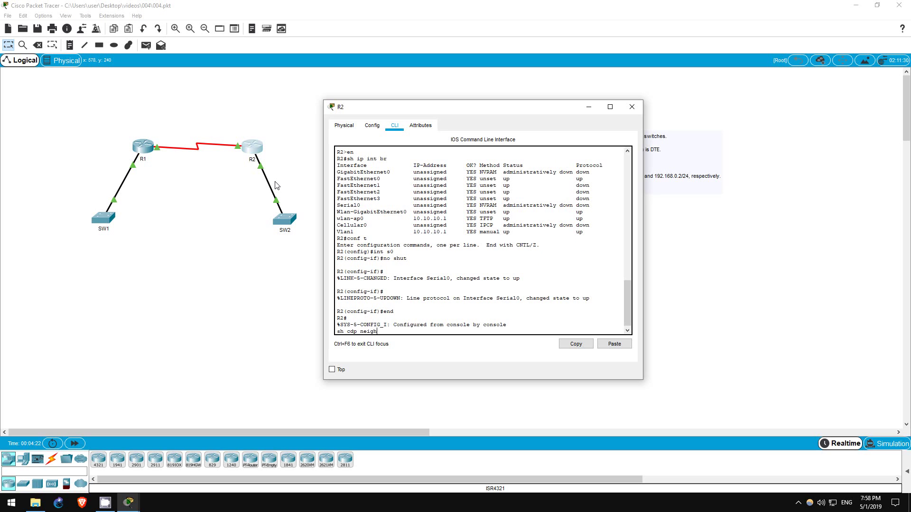
pyautogui.press('Return')
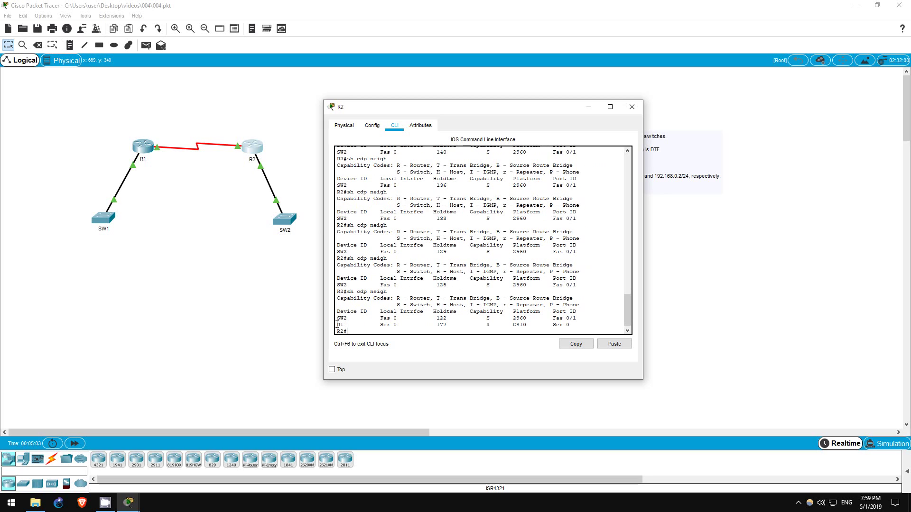
pyautogui.moveTo(337, 322); pyautogui.dragTo(404, 324)
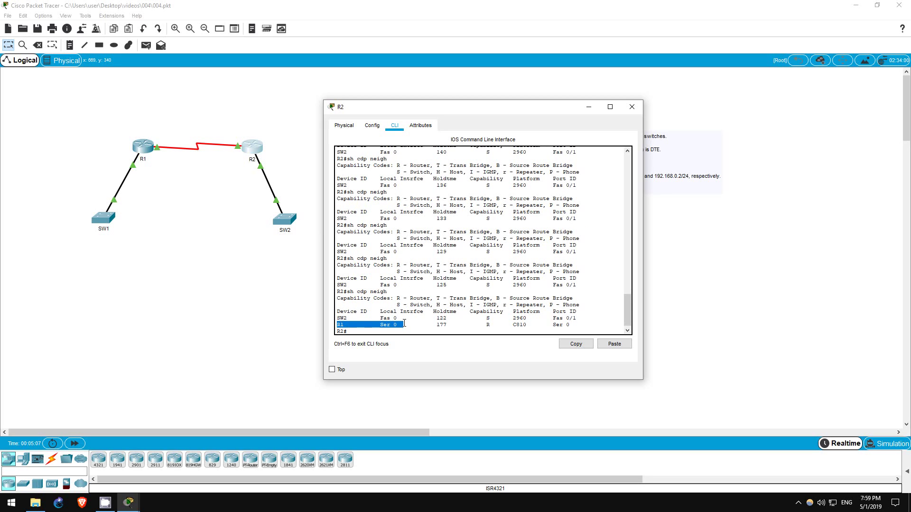
# Mark and clear the SW2 and R1 neighbor lines in R2's CDP output
pyautogui.click(361, 325)
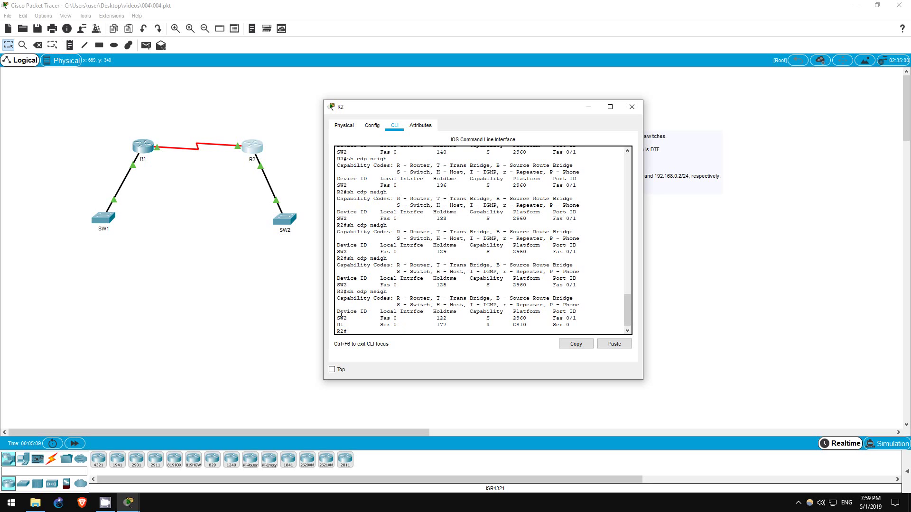
pyautogui.moveTo(338, 317); pyautogui.dragTo(404, 324)
pyautogui.click(400, 324)
# On SW2's CLI, enter enable mode and run sh cdp neigh, finding R2 on Fas 0/1
pyautogui.click(293, 228)
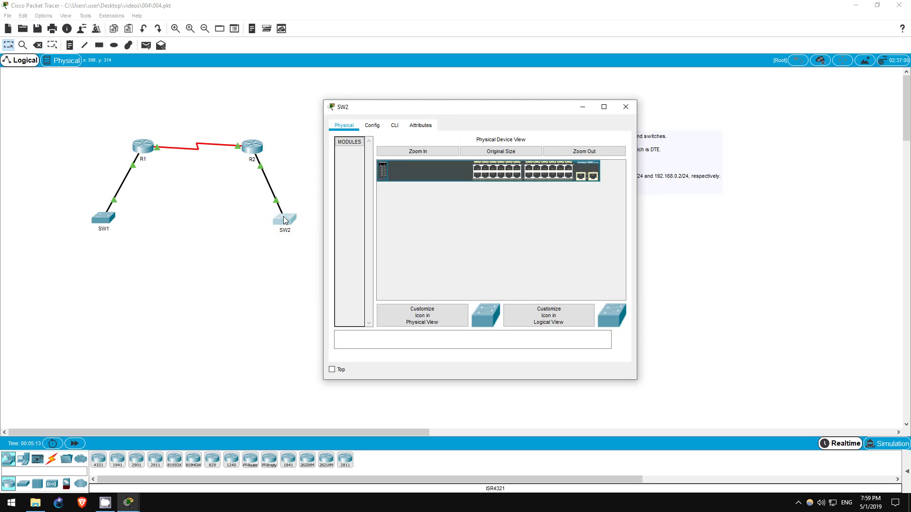
pyautogui.click(393, 126)
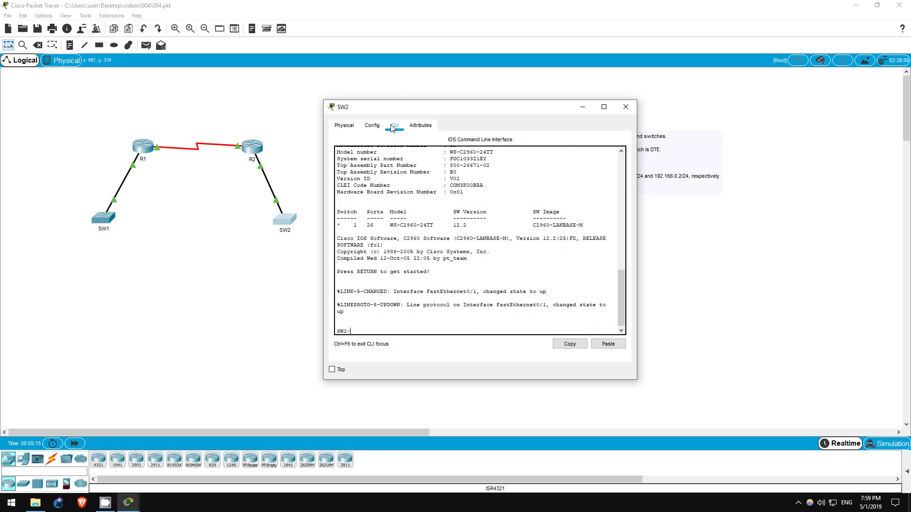
pyautogui.write('en')
pyautogui.press('Return')
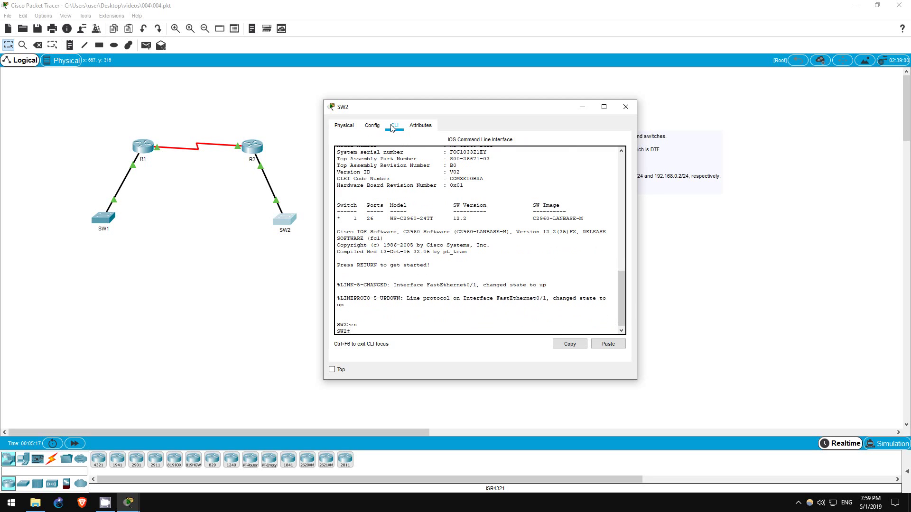
pyautogui.write('sh cdp neigh')
pyautogui.press('Return')
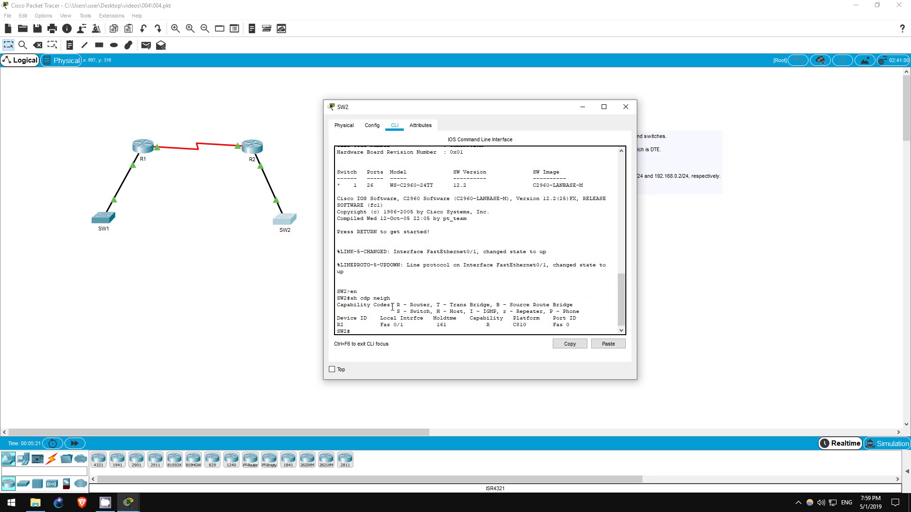
pyautogui.moveTo(337, 325); pyautogui.dragTo(423, 329)
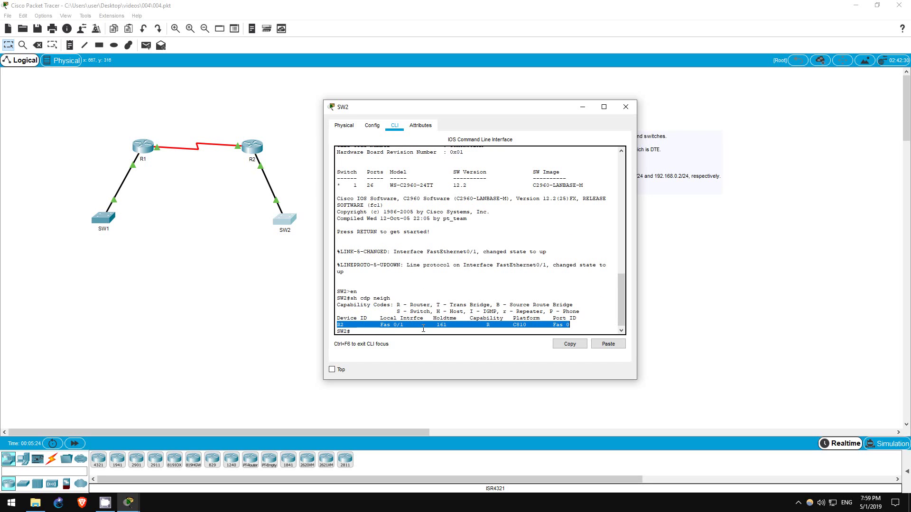
pyautogui.click(394, 325)
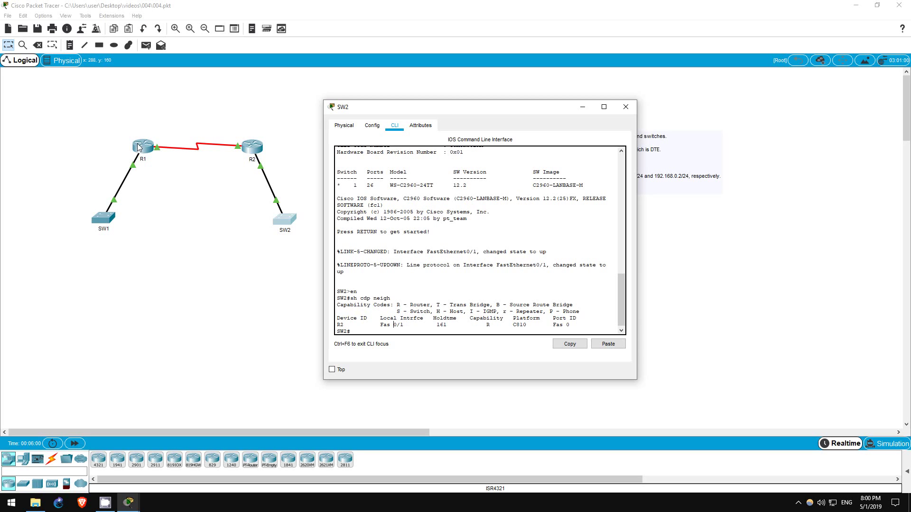
# Run show controllers serial 0 on R1's command line
pyautogui.click(138, 147)
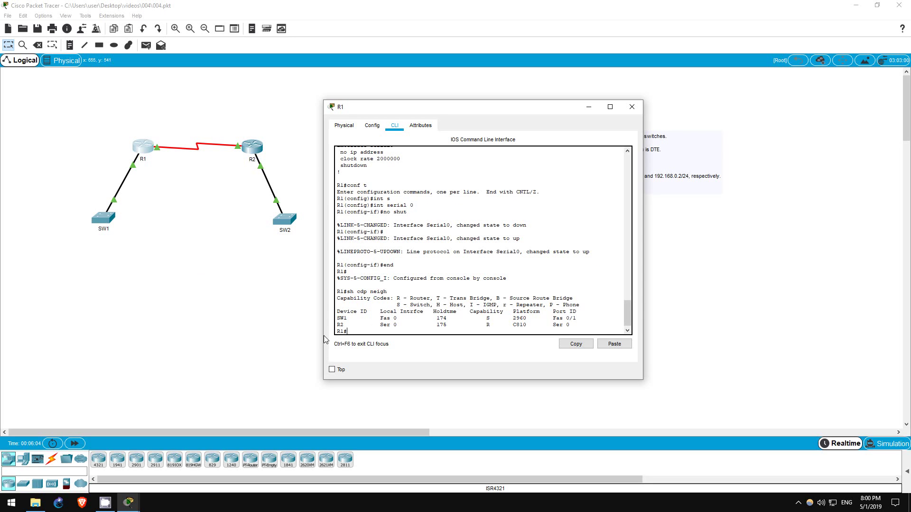
pyautogui.write('show contr')
pyautogui.press('Tab')
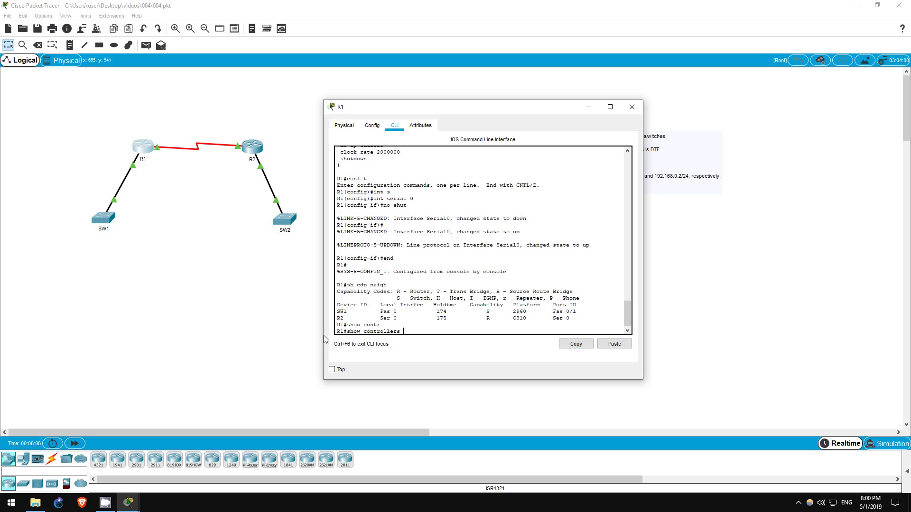
pyautogui.write('s')
pyautogui.press('Tab')
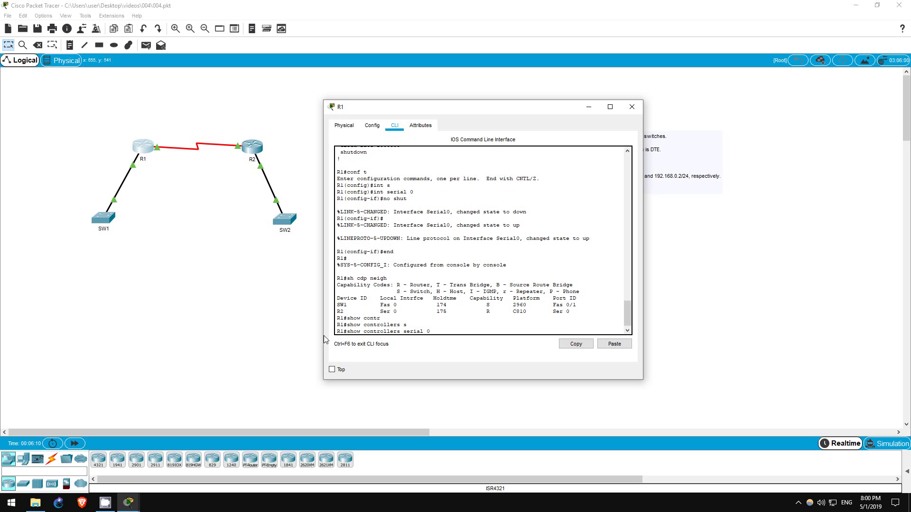
pyautogui.write('0')
pyautogui.press('Return')
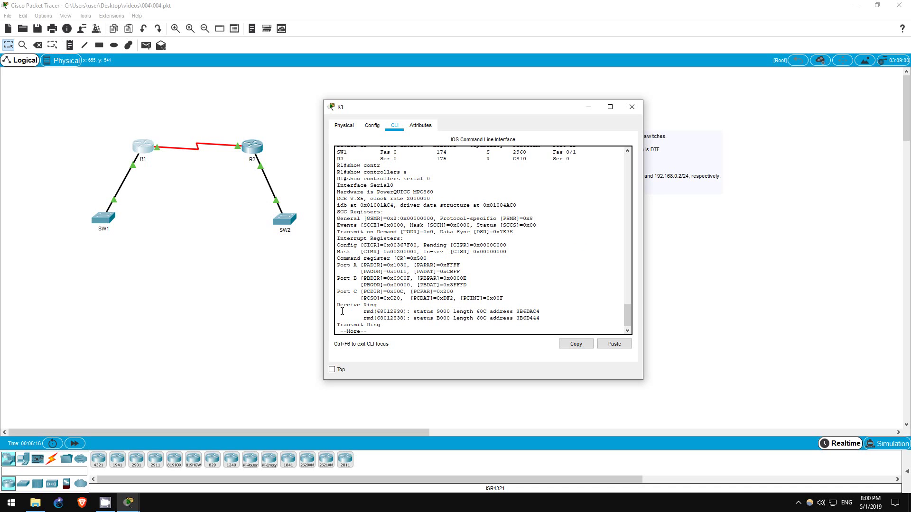
# Point out that R1's Serial0 is the DCE end with clock rate 2000000
pyautogui.moveTo(402, 178); pyautogui.dragTo(431, 179)
pyautogui.click(404, 179)
pyautogui.moveTo(337, 199); pyautogui.dragTo(349, 200)
pyautogui.moveTo(370, 199); pyautogui.dragTo(404, 199)
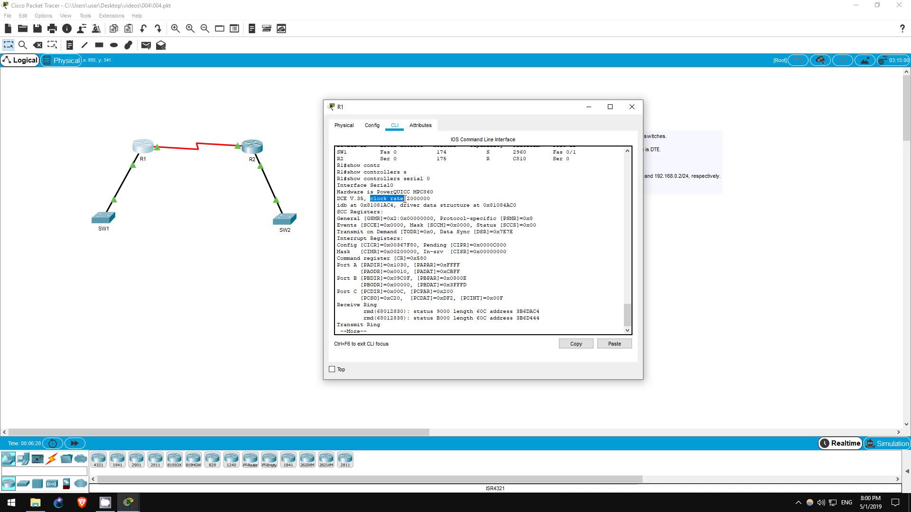
pyautogui.click(360, 200)
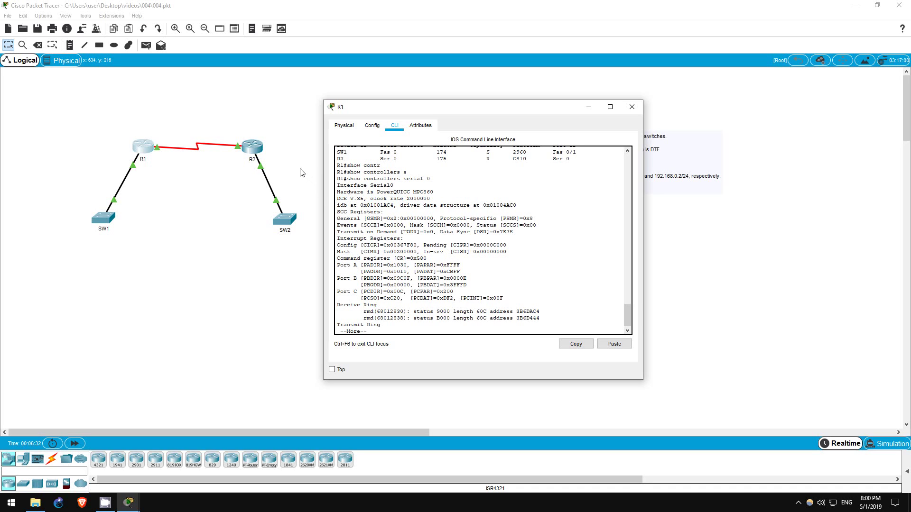
# Run sh cont s0 on R2 and mark its DTE label, then return to R1
pyautogui.click(253, 150)
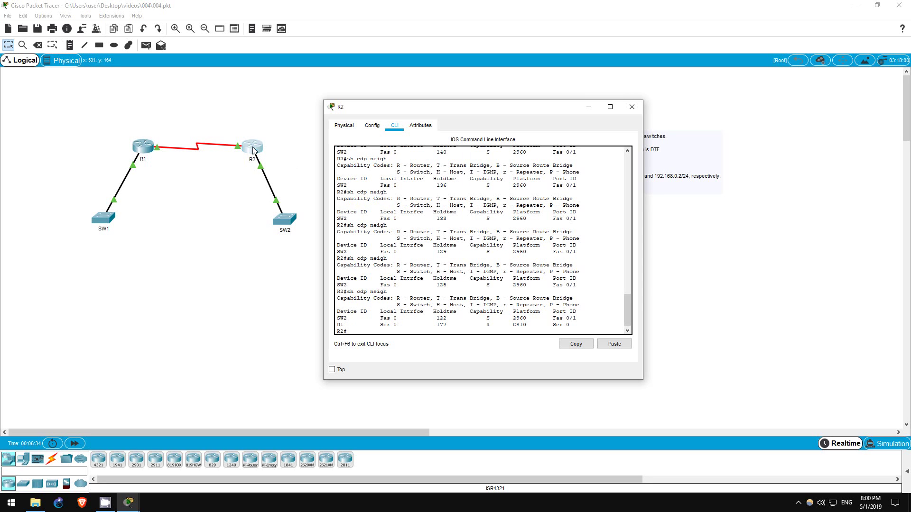
pyautogui.write('s')
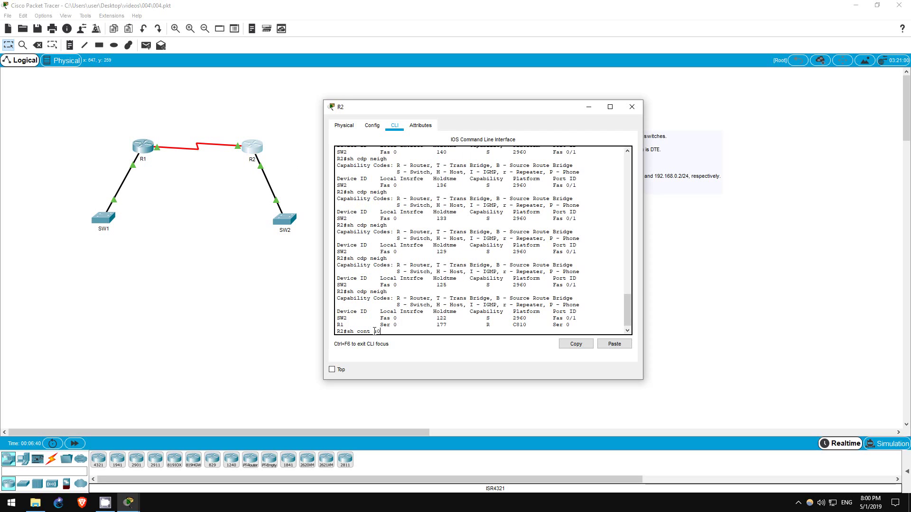
pyautogui.write('h cont s0')
pyautogui.press('Return')
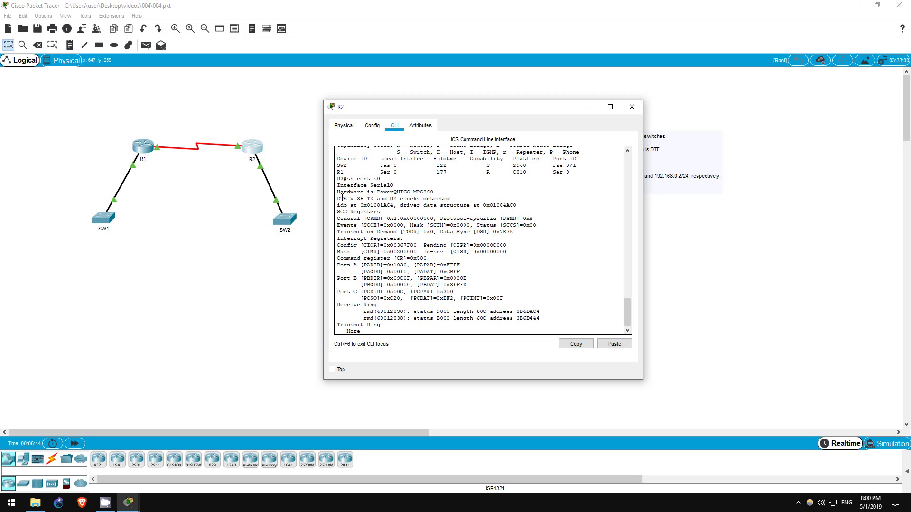
pyautogui.moveTo(337, 198); pyautogui.dragTo(349, 198)
pyautogui.click(143, 150)
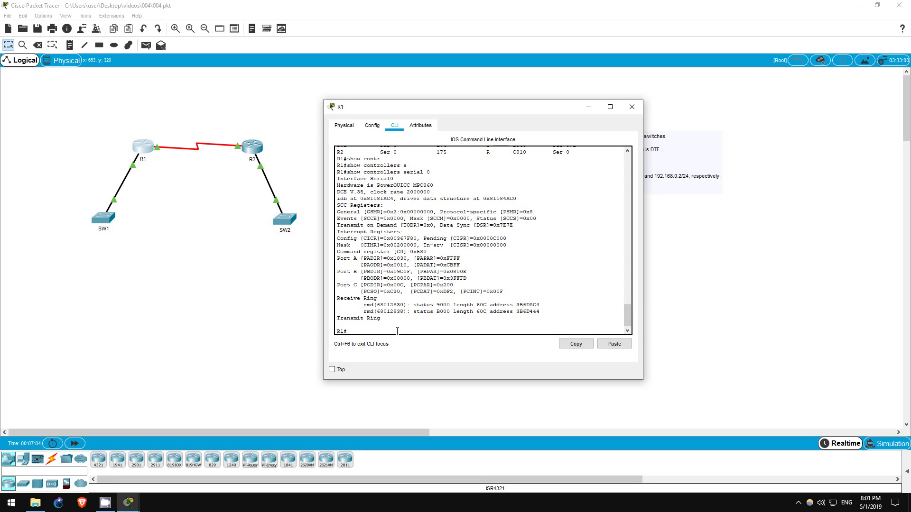
# In R1's int s0 config, list the supported clock rates and apply clock rate 64000
pyautogui.write('conf t')
pyautogui.press('Return')
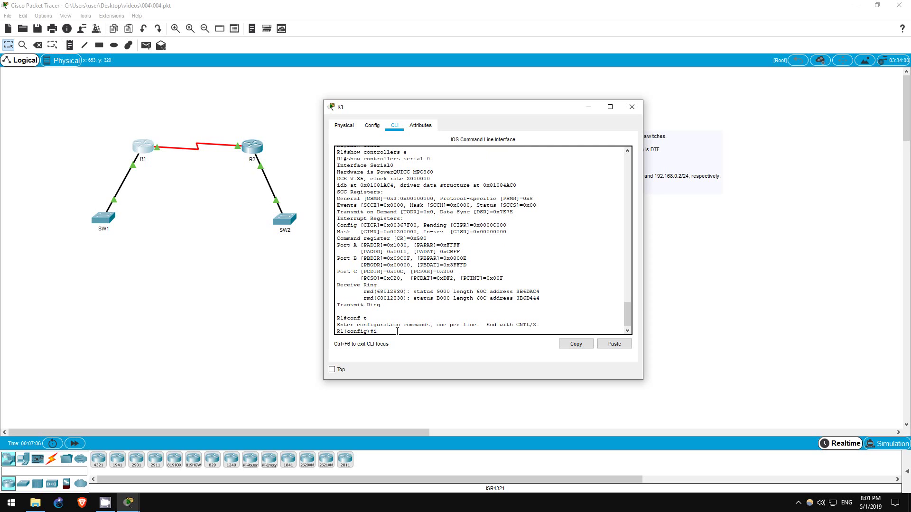
pyautogui.write('int s0')
pyautogui.press('Return')
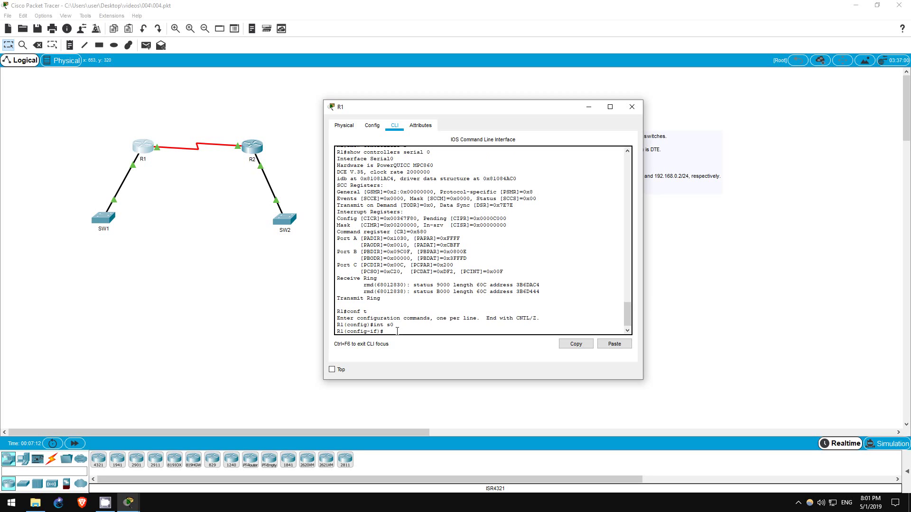
pyautogui.write('rate ?')
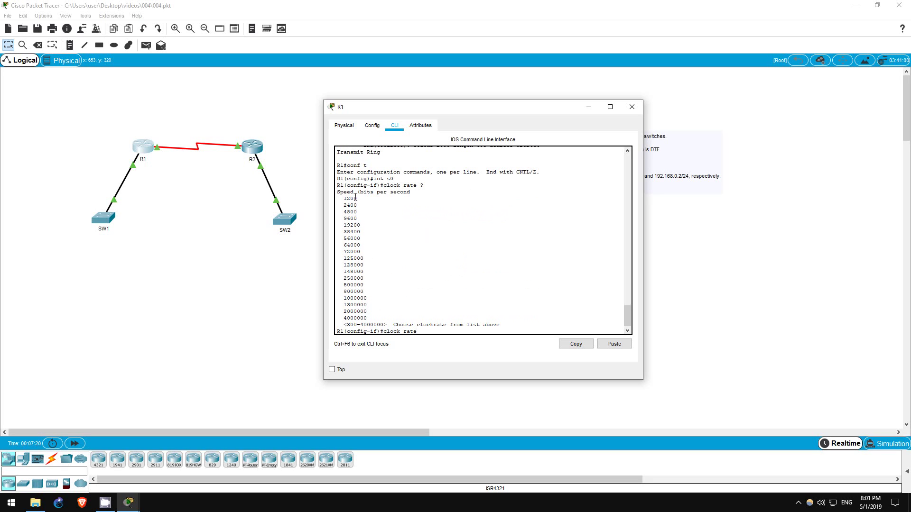
pyautogui.moveTo(338, 192); pyautogui.dragTo(411, 192)
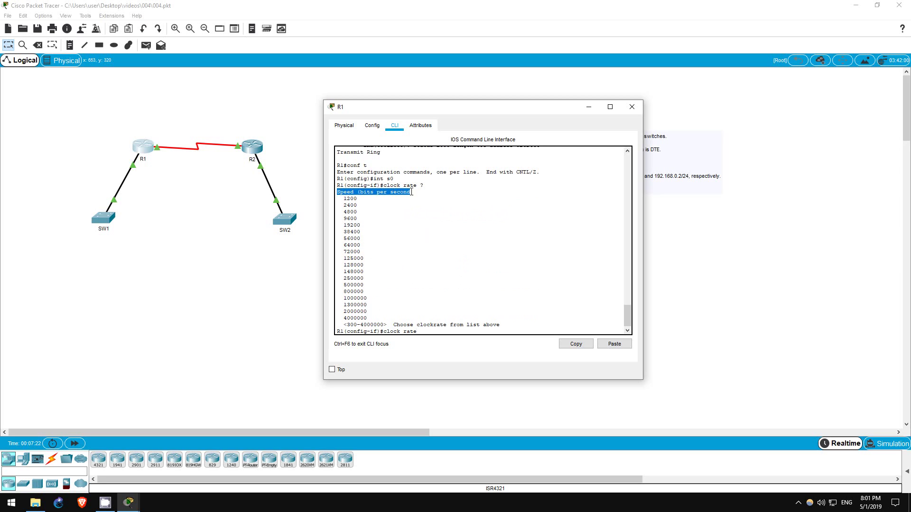
pyautogui.click(395, 246)
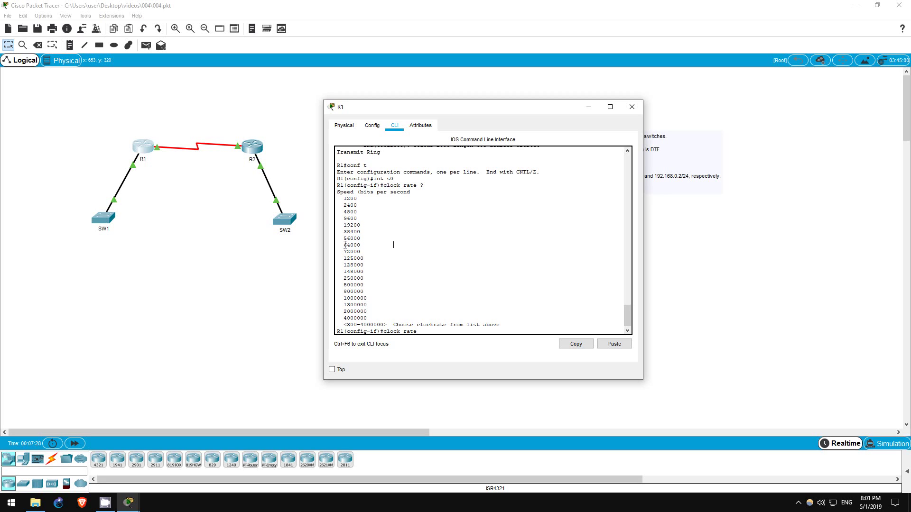
pyautogui.moveTo(345, 244); pyautogui.dragTo(362, 244)
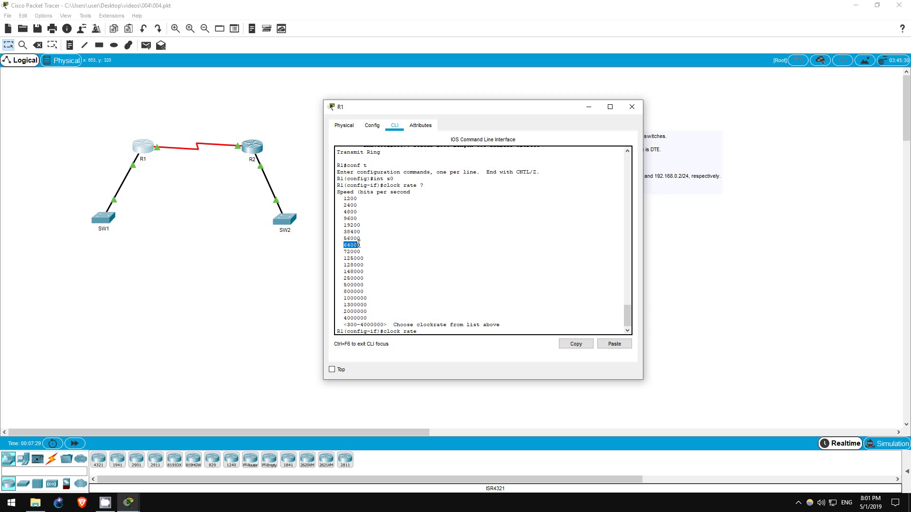
pyautogui.click(429, 331)
pyautogui.write('64000')
pyautogui.press('Return')
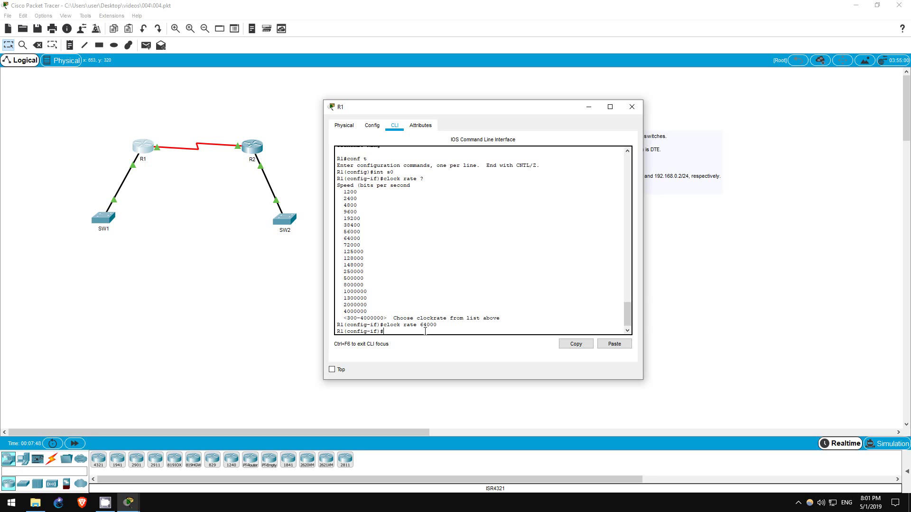
# Assign R1's Serial0 ip address 192.168.0.1 with mask 255.255.255.0
pyautogui.click(589, 107)
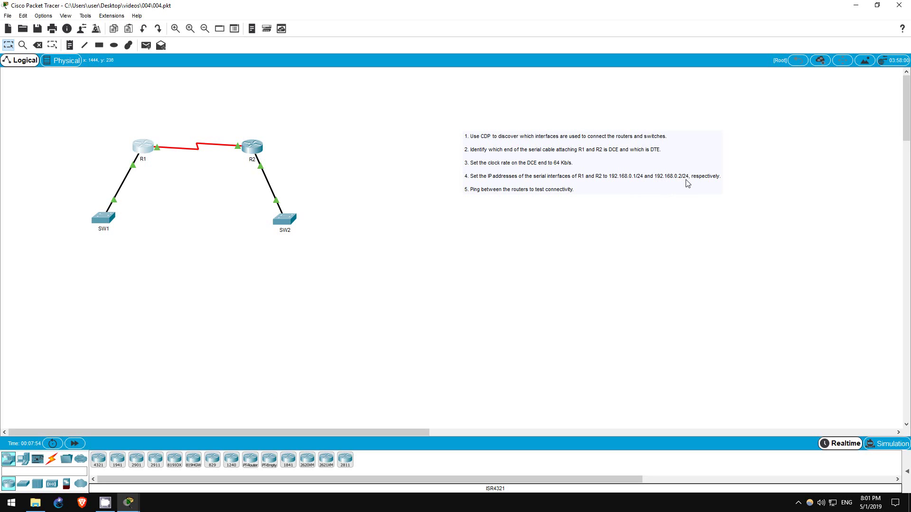
pyautogui.click(147, 145)
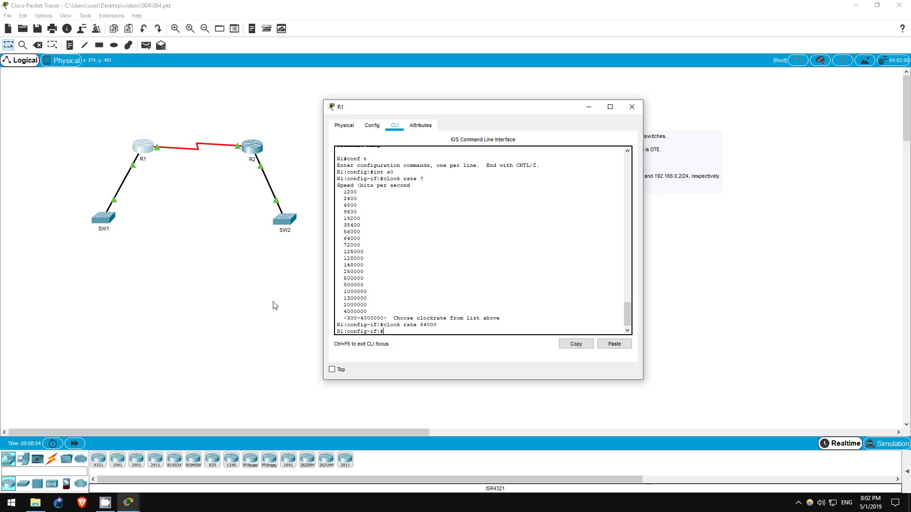
pyautogui.write('ip ad')
pyautogui.press('Tab')
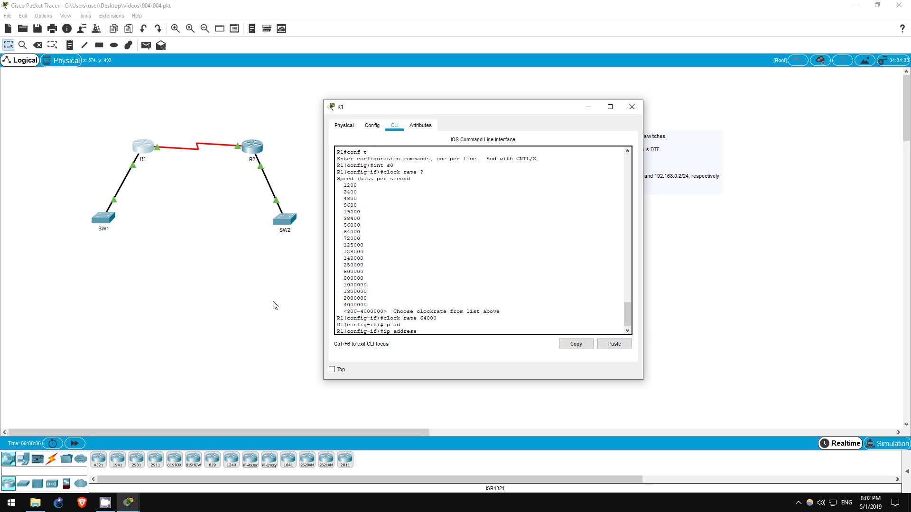
pyautogui.write('192.168.0.1')
pyautogui.write('255.255.255.0')
pyautogui.press('Return')
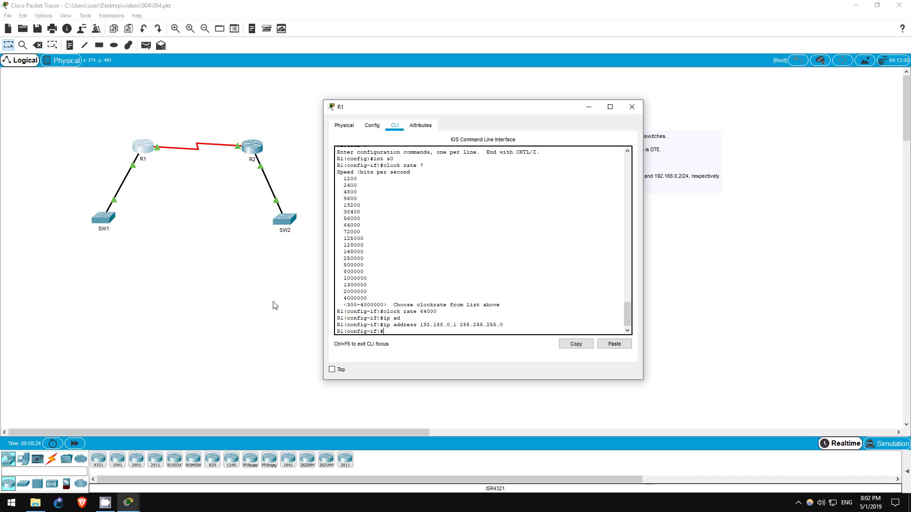
# In R2's CLI, enter global configuration and give interface s0 IP 192.168.0.2 255.255.255.0
pyautogui.click(257, 143)
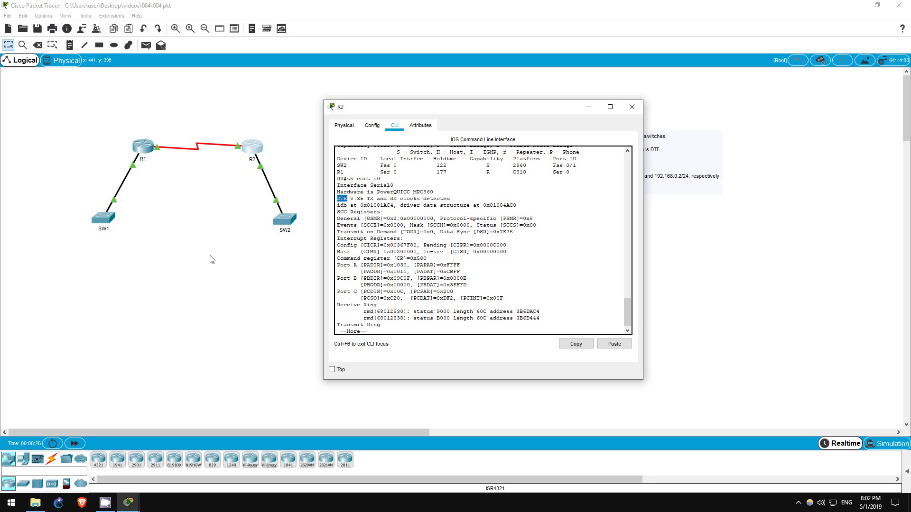
pyautogui.click(374, 332)
pyautogui.write('q')
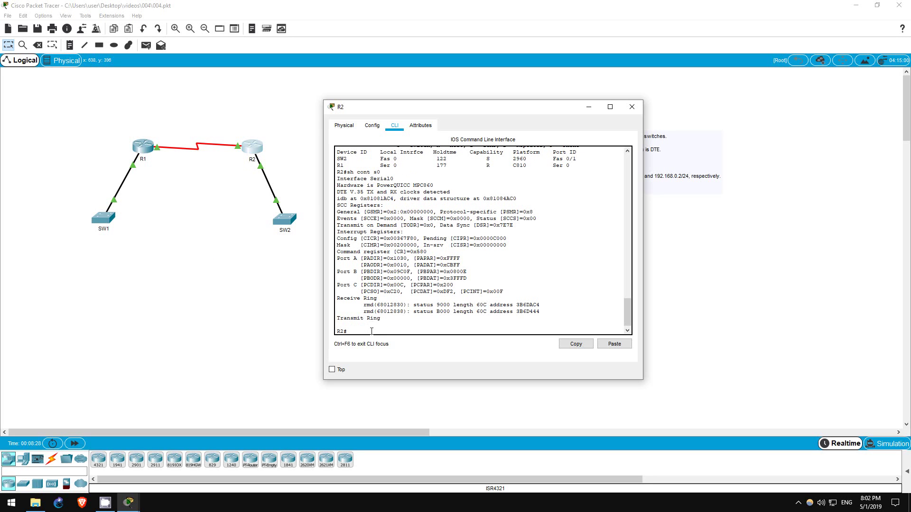
pyautogui.write('conf t')
pyautogui.press('Return')
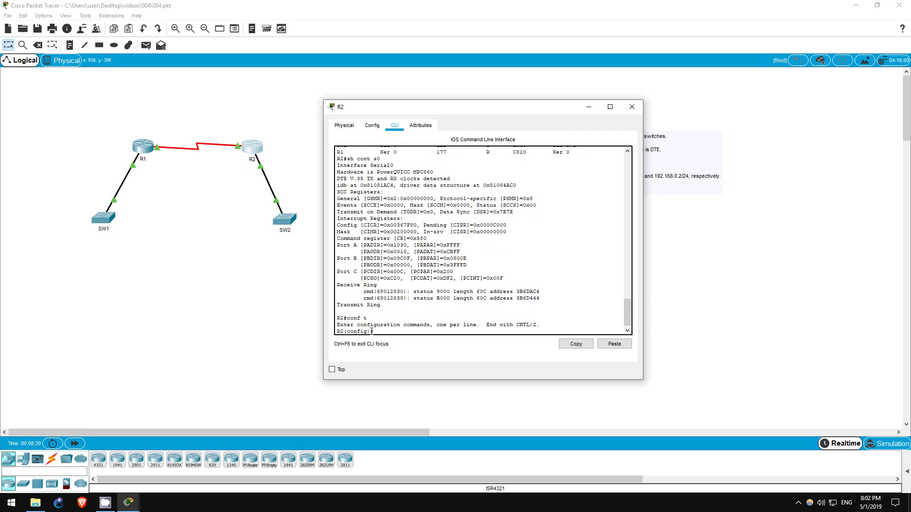
pyautogui.write('int s0')
pyautogui.press('Return')
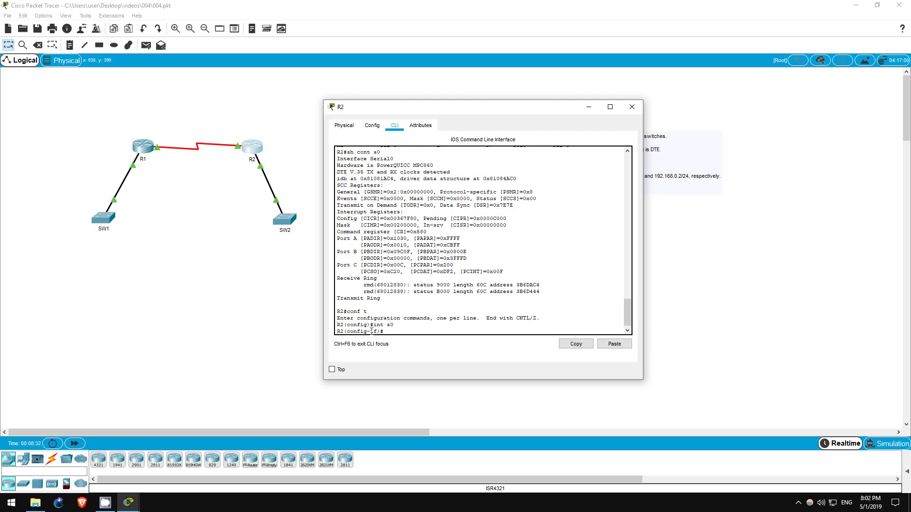
pyautogui.write('ip add')
pyautogui.press('Tab')
pyautogui.write('192.168.0.2 255.25')
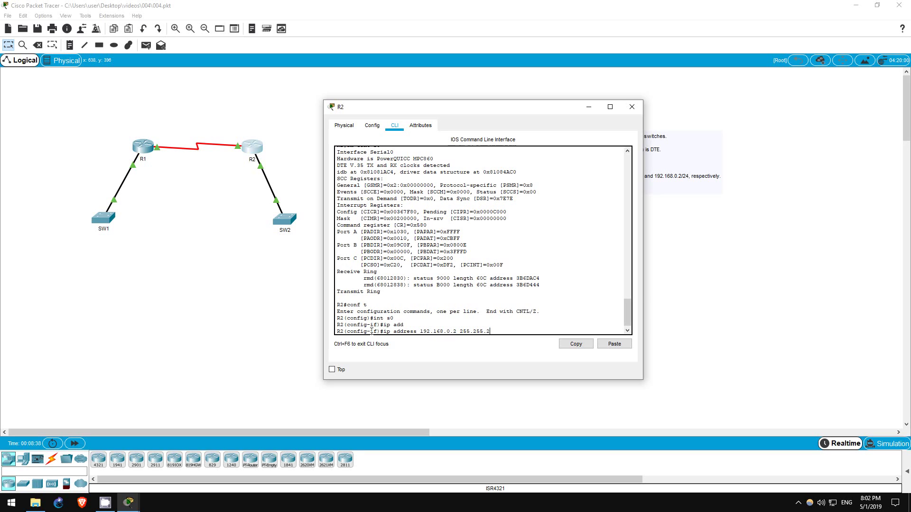
pyautogui.write('5.255.0')
pyautogui.press('Return')
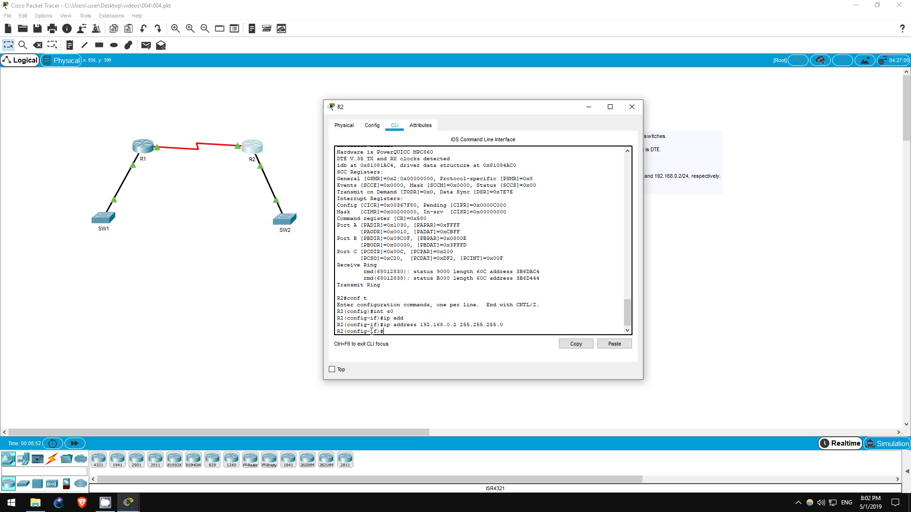
# Exit configuration on R2 and ping 192.168.0.1, confirming a 100 percent (5/5) success rate
pyautogui.write('end')
pyautogui.press('Return')
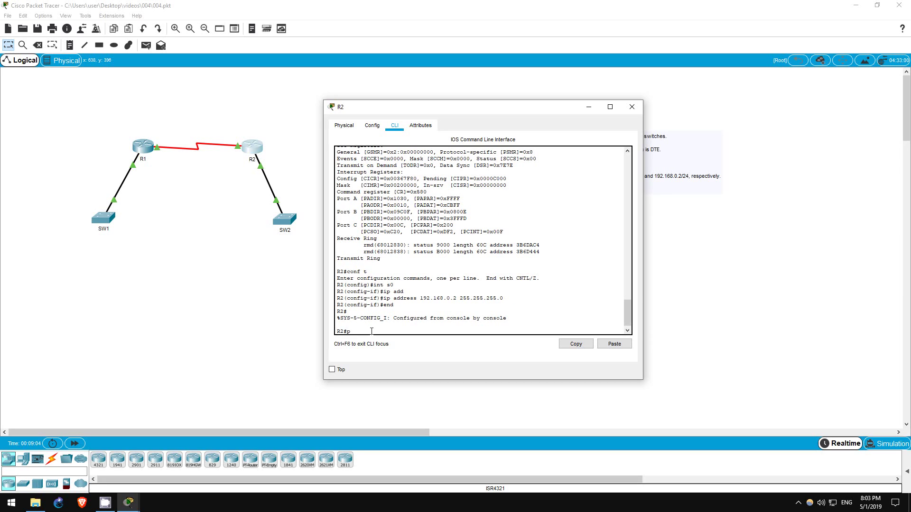
pyautogui.write('192.168.0.1')
pyautogui.press('Return')
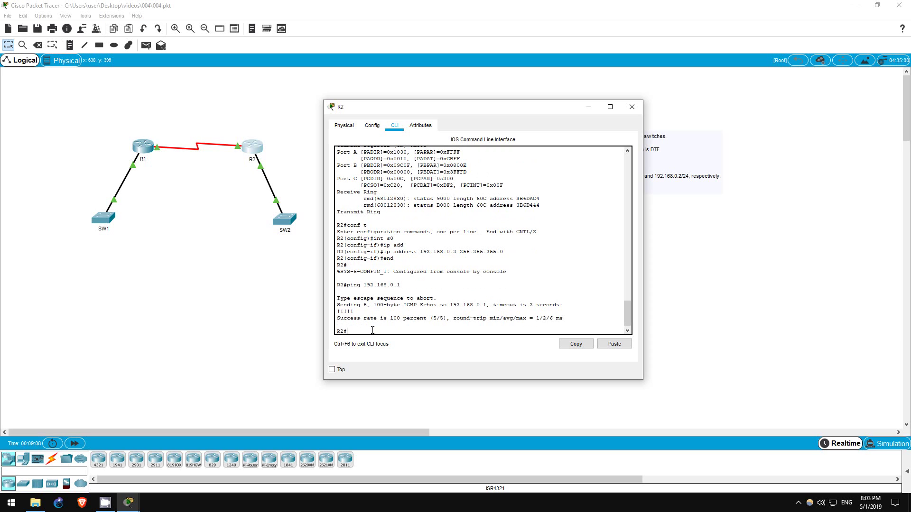
pyautogui.moveTo(338, 318); pyautogui.dragTo(568, 319)
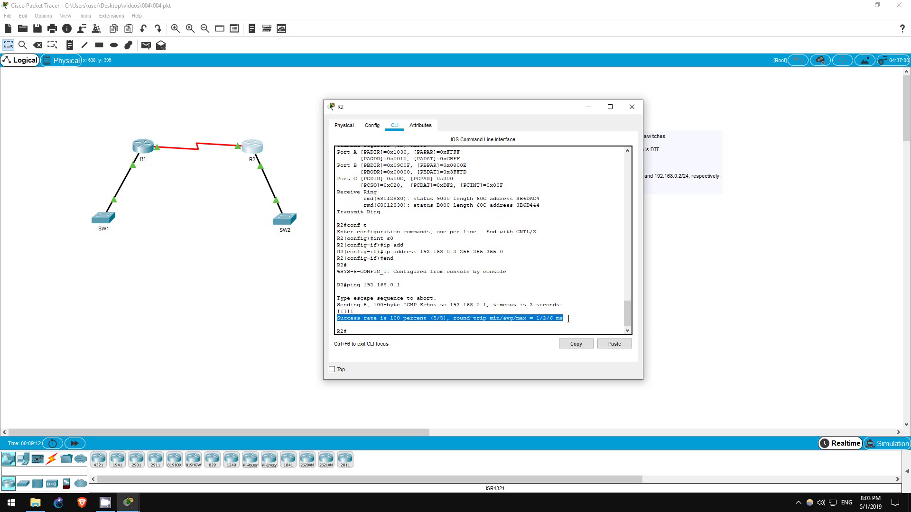
# Close R2's device window, leaving the topology and five-step task note visible
pyautogui.click(632, 107)
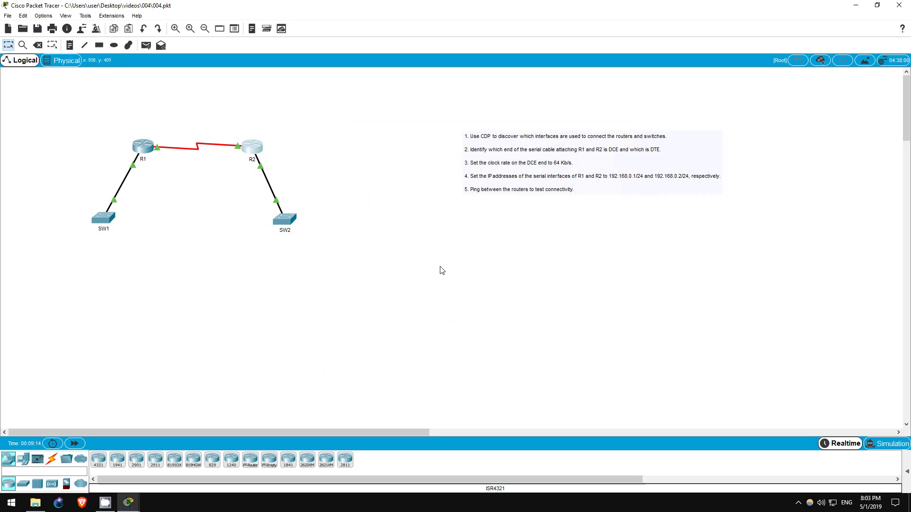